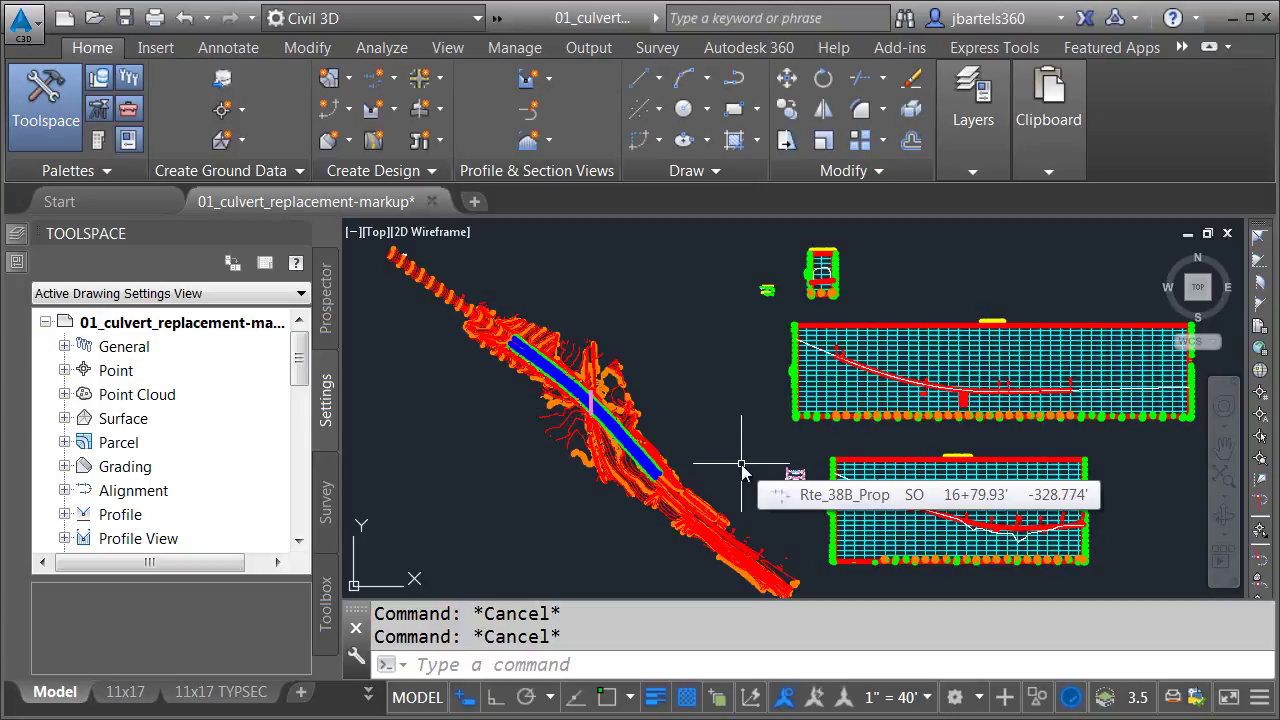
Zoom in on the culvert where it crosses the road alignment and contours.
scroll(577, 393, up, 6)
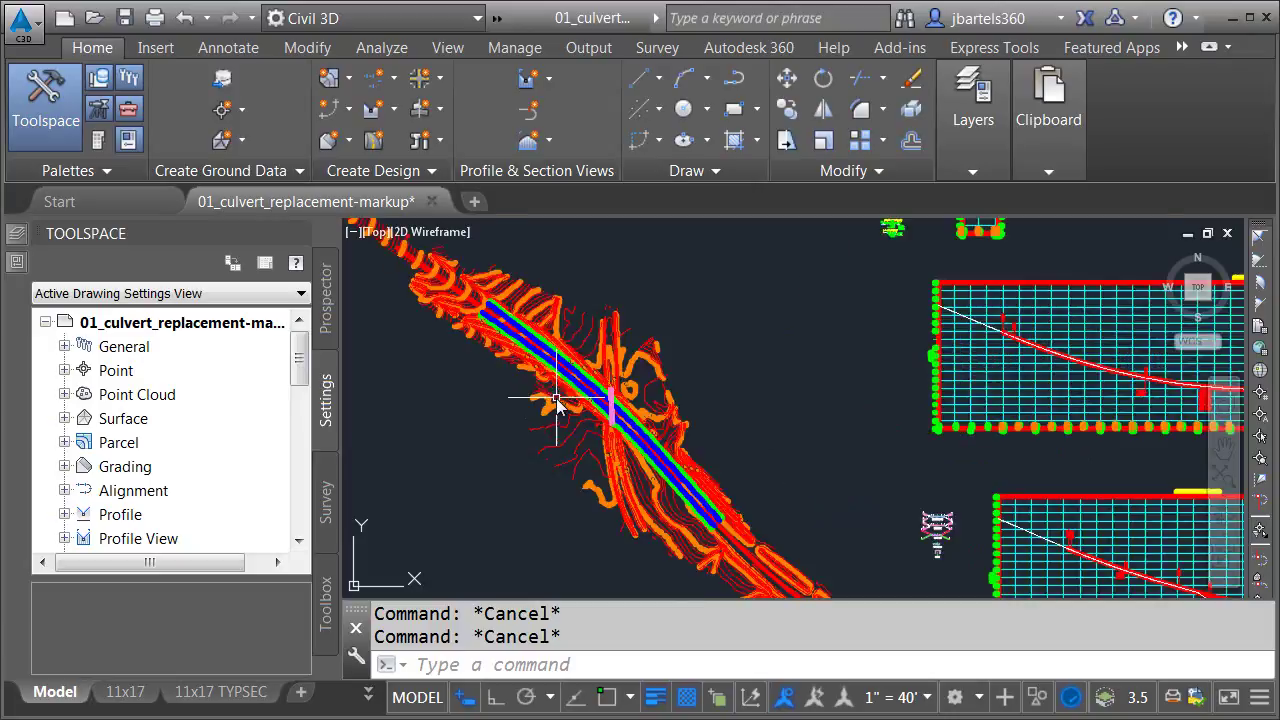
scroll(745, 342, up, 2)
scroll(752, 369, down, 2)
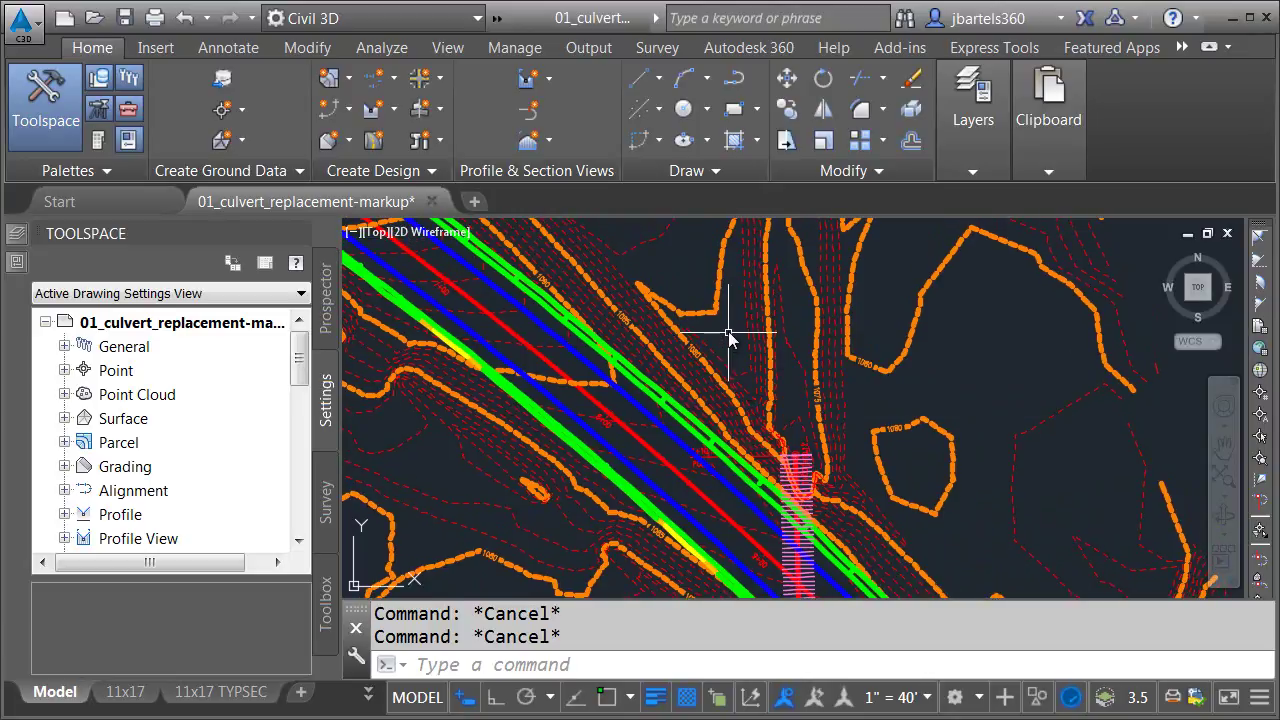
click(712, 312)
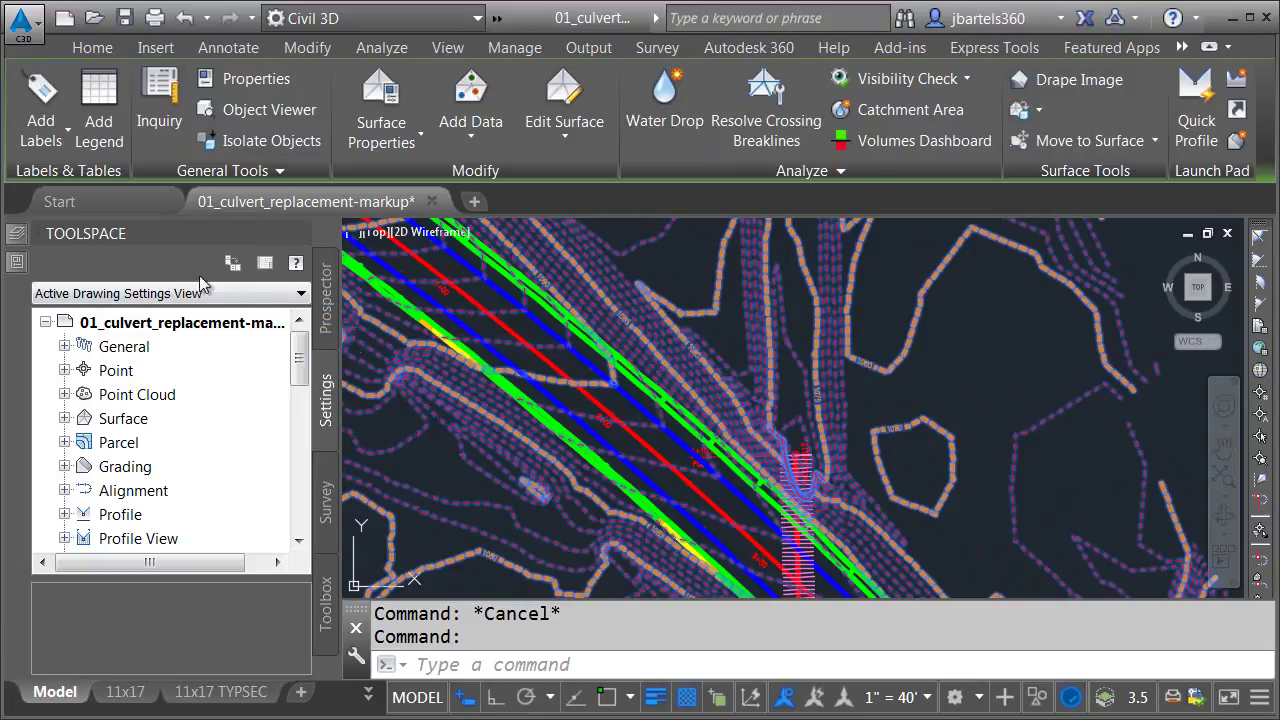
click(18, 262)
click(346, 328)
click(364, 330)
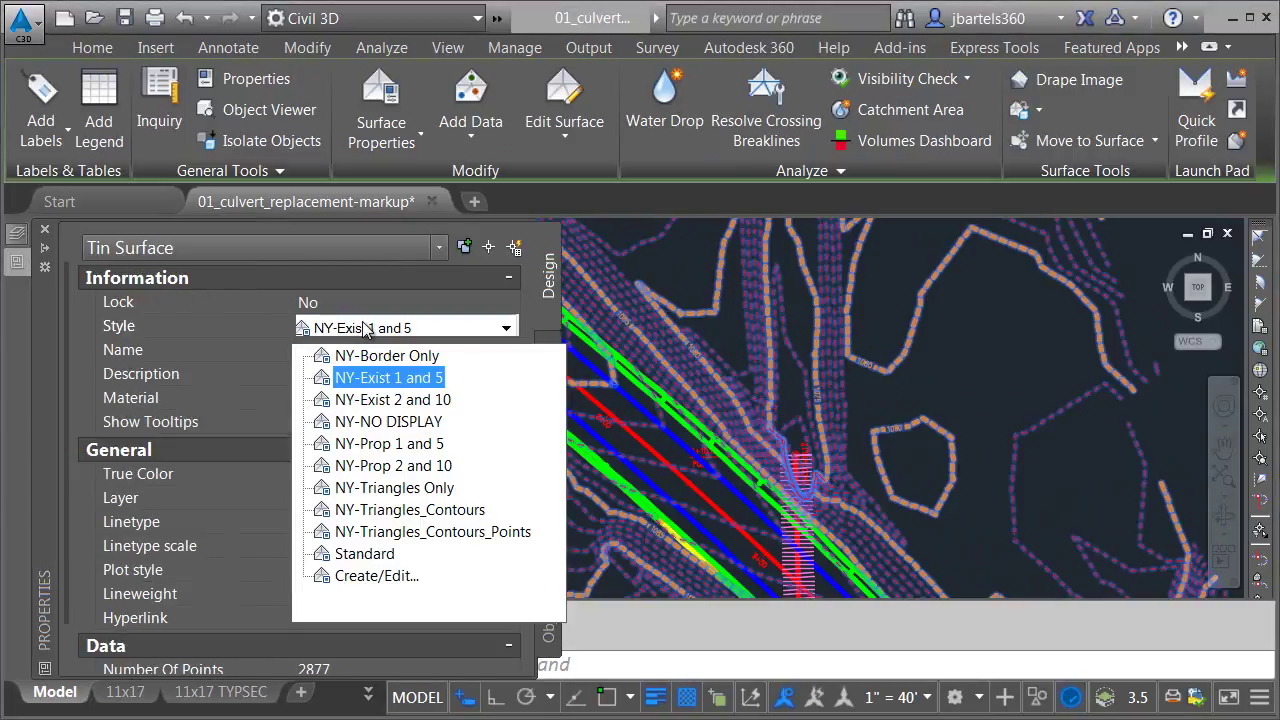
click(389, 443)
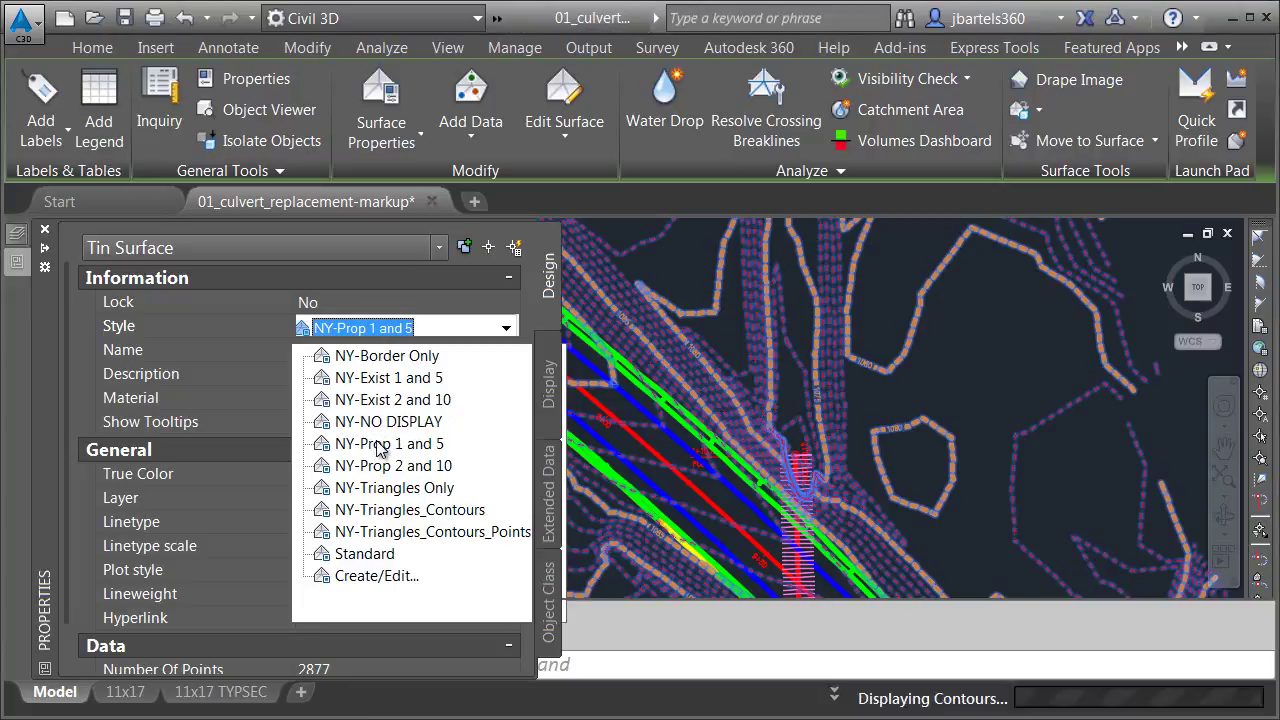
key(Escape)
key(Escape)
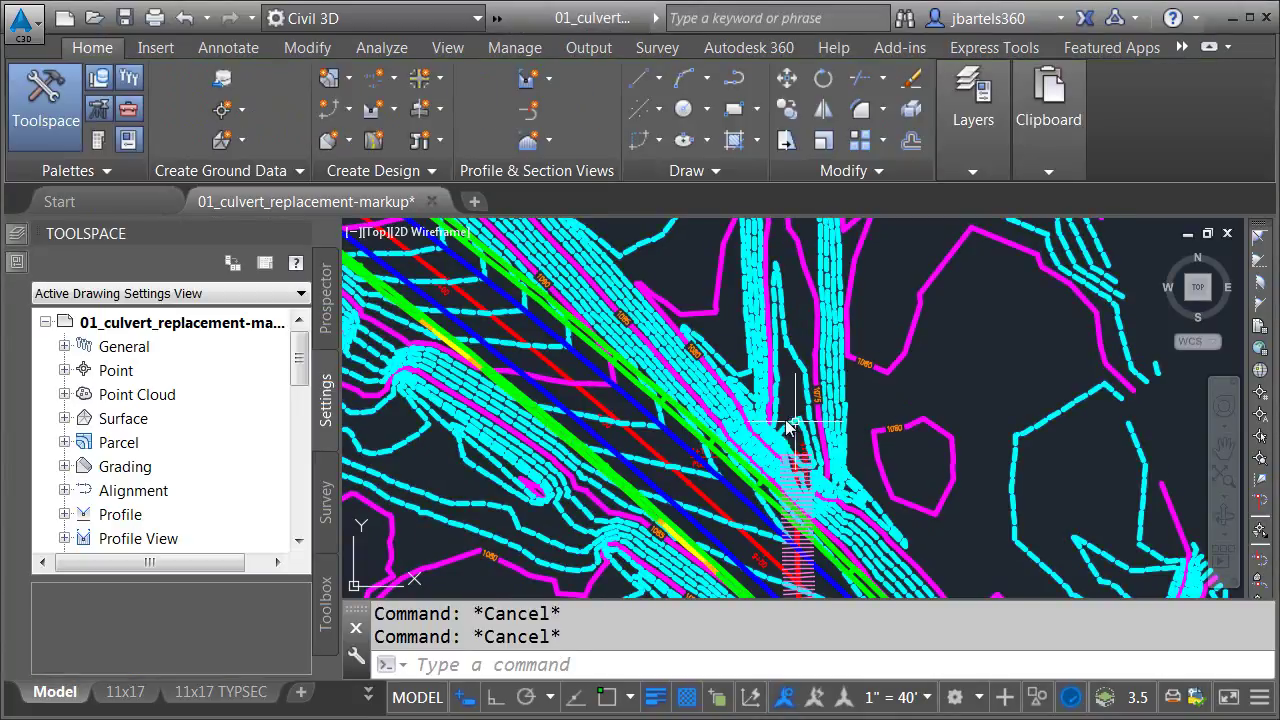
scroll(786, 420, up, 3)
mouse_move(794, 414)
middle_down()
mouse_move(777, 294)
mouse_move(783, 412)
middle_up()
scroll(783, 412, down, 2)
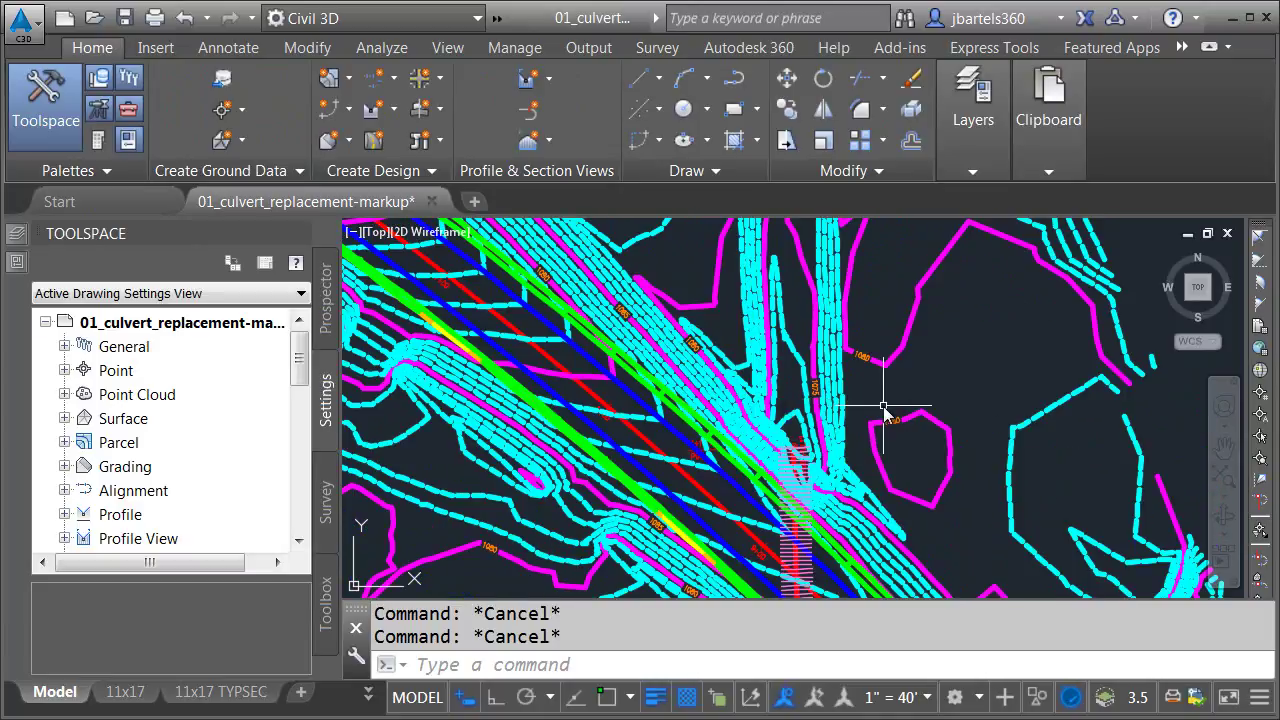
scroll(850, 390, down, 2)
click(716, 370)
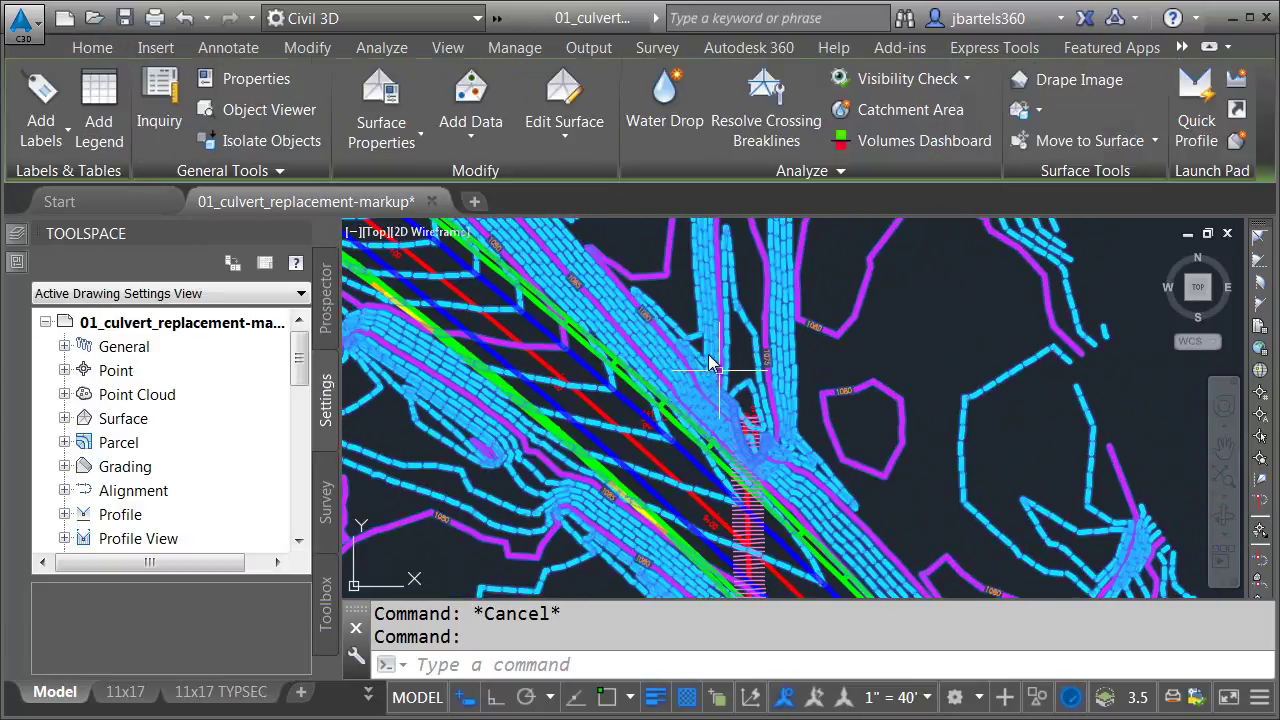
mouse_move(18, 262)
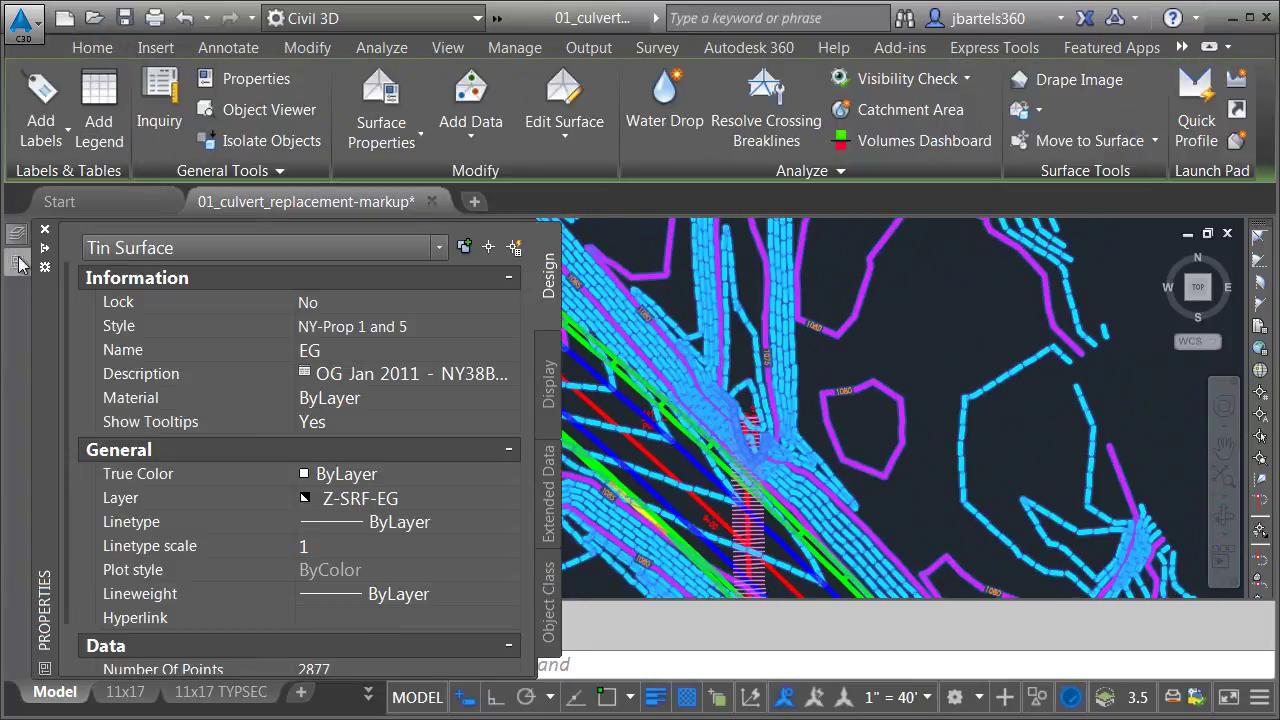
click(350, 328)
click(355, 330)
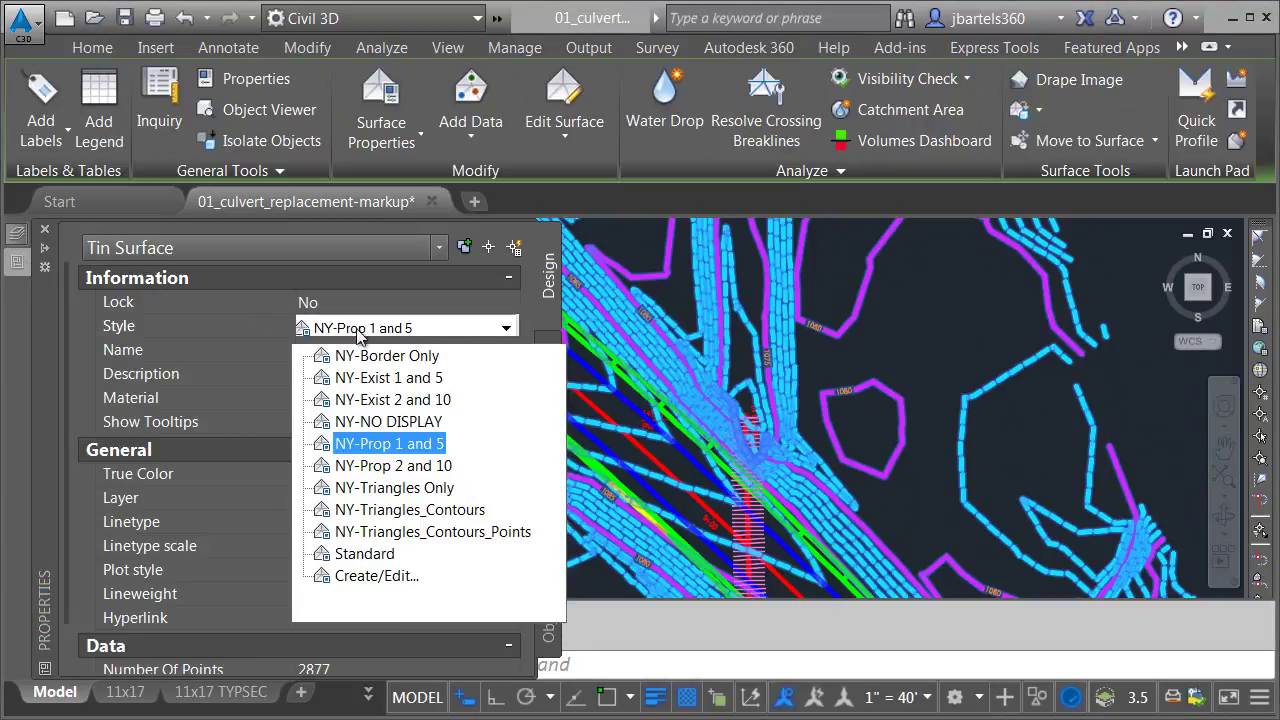
click(365, 378)
key(Escape)
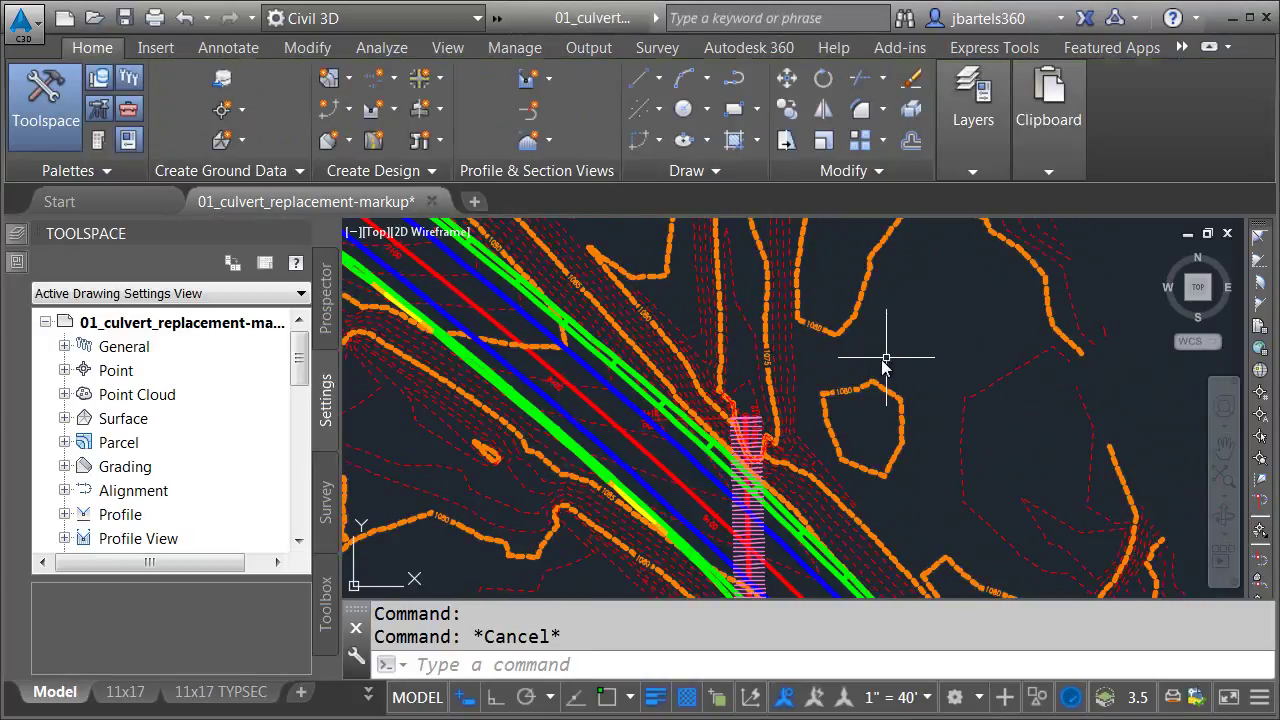
Select all layers in the Layer Properties Manager and set their colour to cyan.
middle_drag(895, 435, 614, 300)
scroll(676, 460, up, 4)
middle_drag(709, 471, 810, 382)
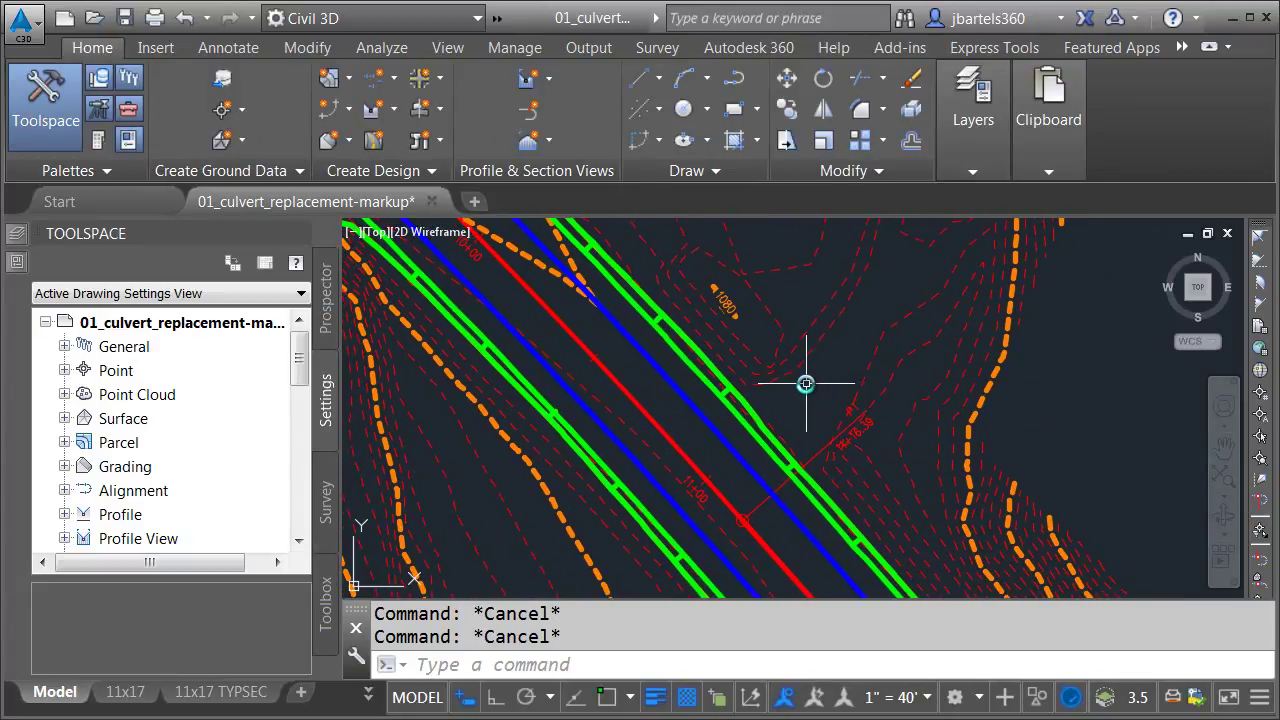
mouse_move(15, 236)
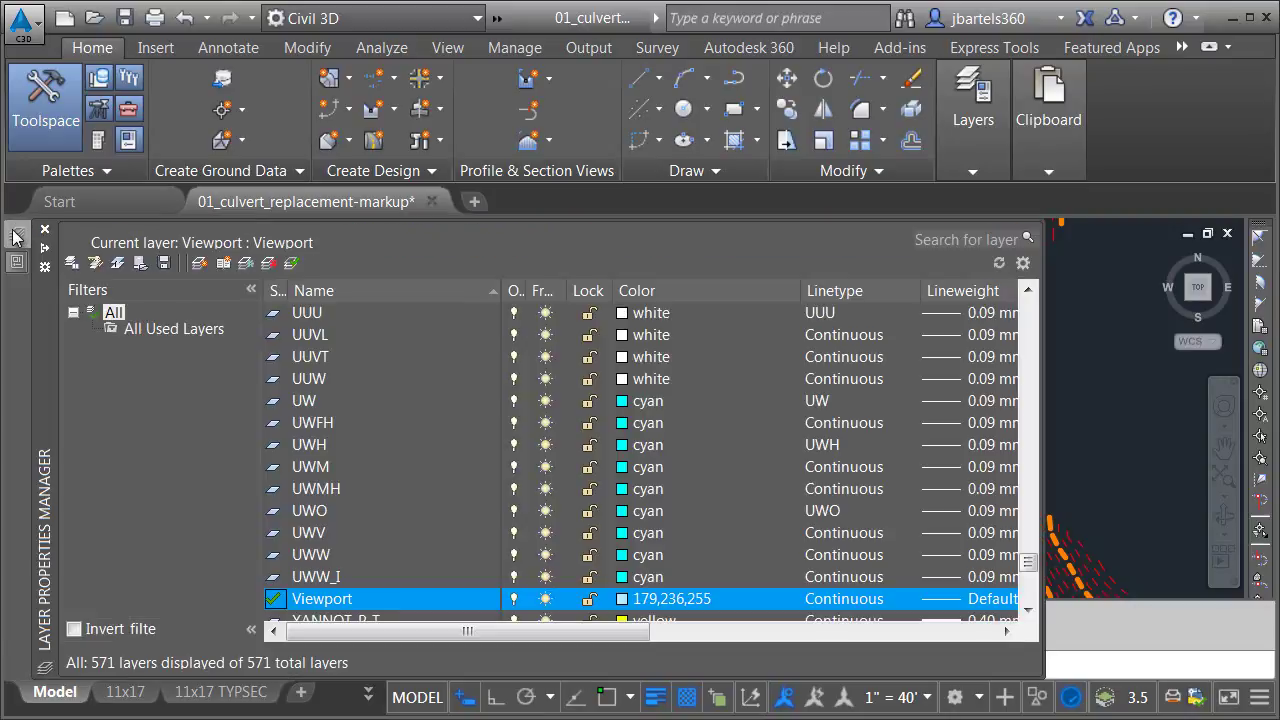
click(309, 316)
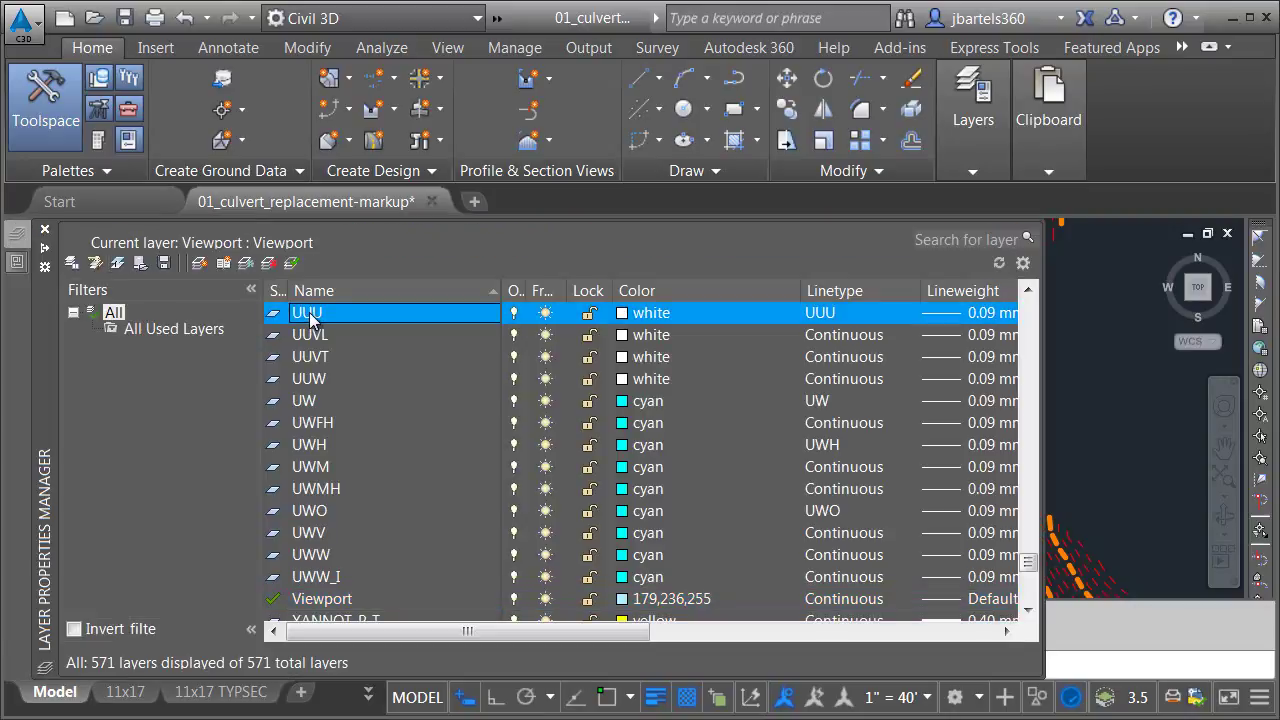
key(ctrl+a)
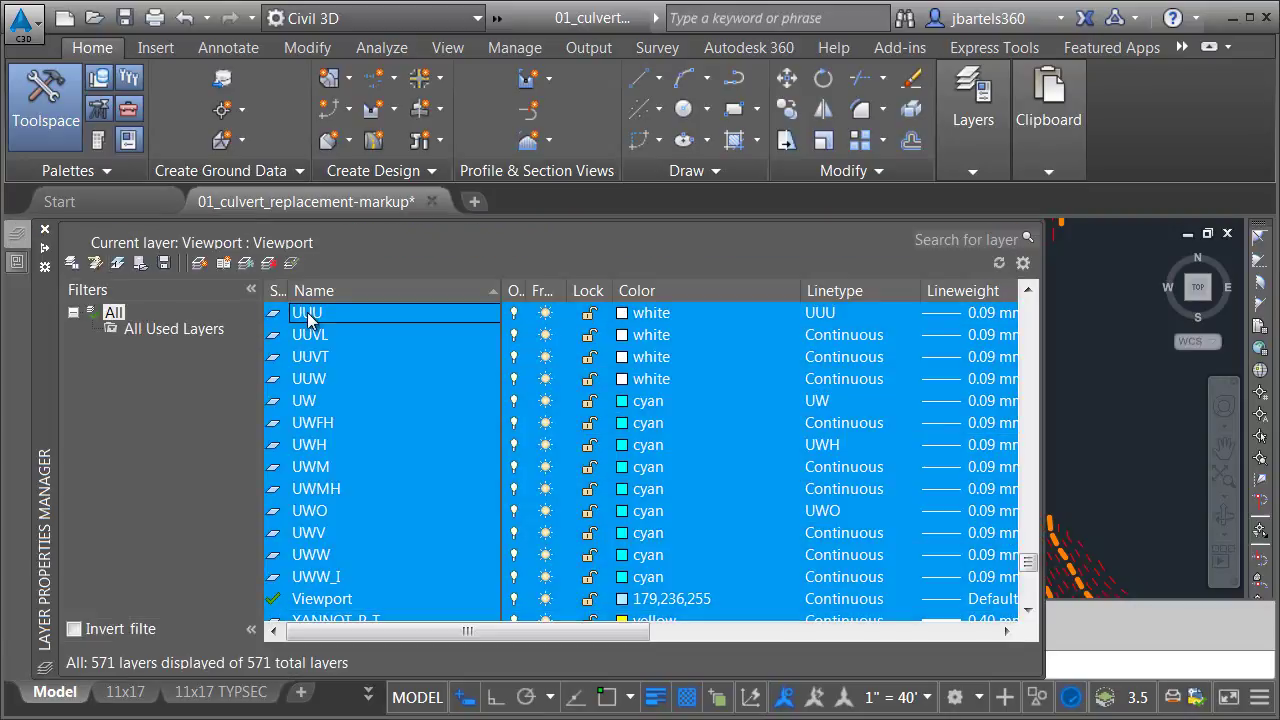
click(622, 314)
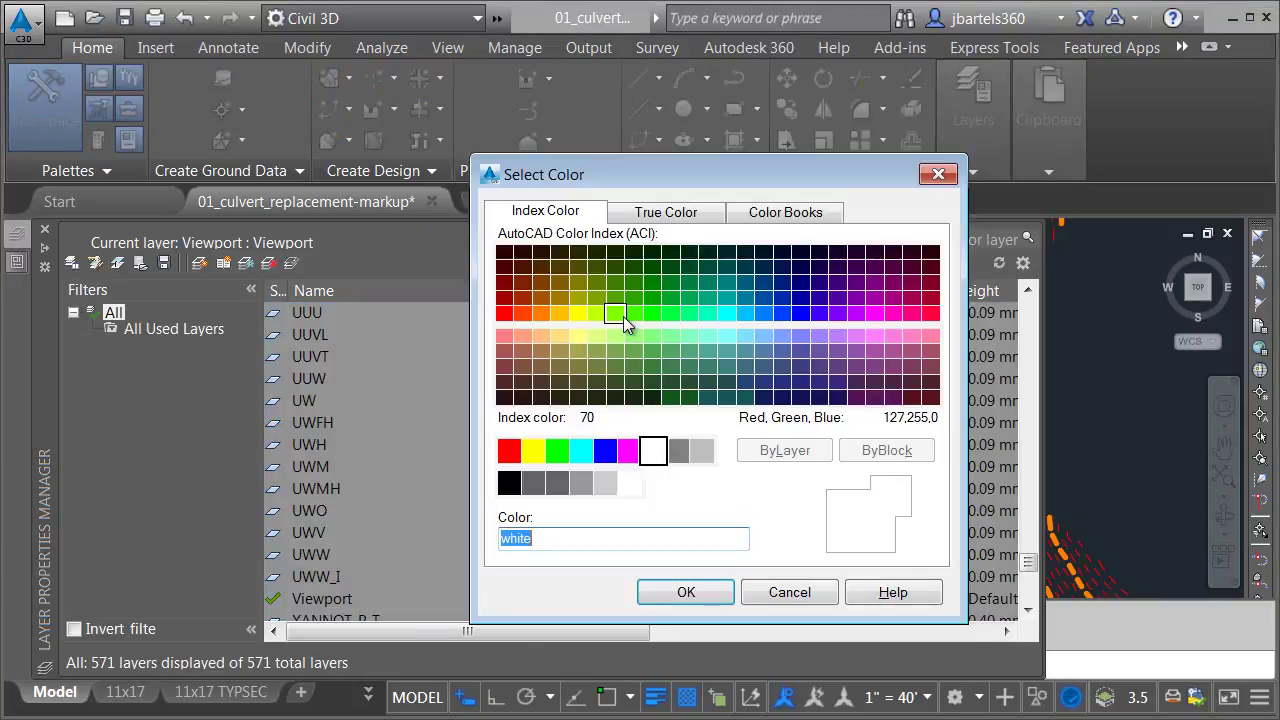
click(581, 451)
click(683, 591)
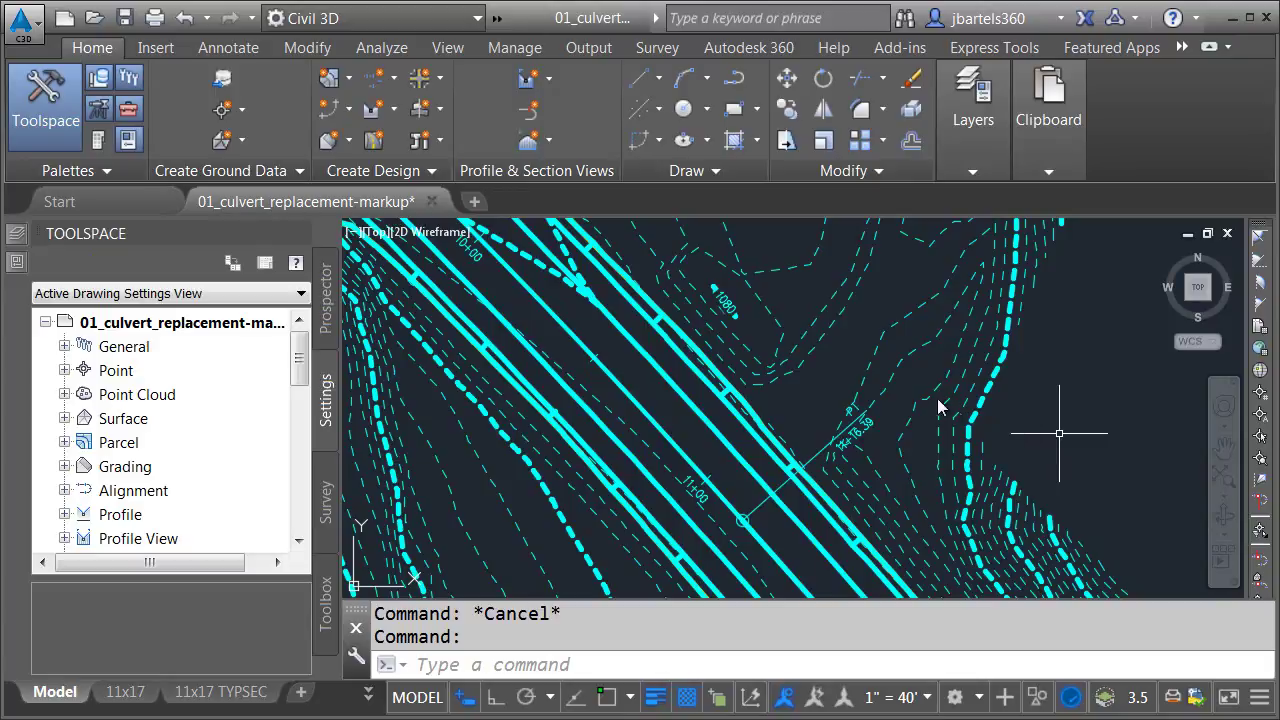
Set the lineweight of all layers to 0.50 mm.
mouse_move(18, 234)
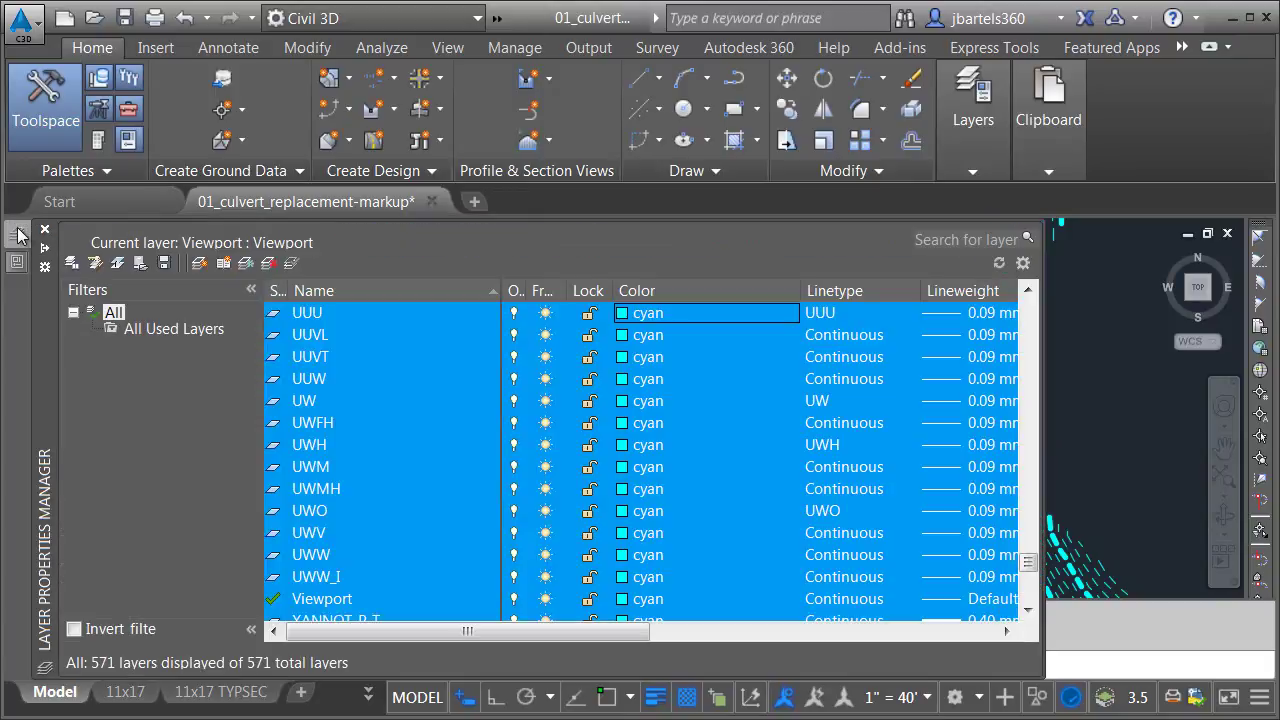
click(952, 316)
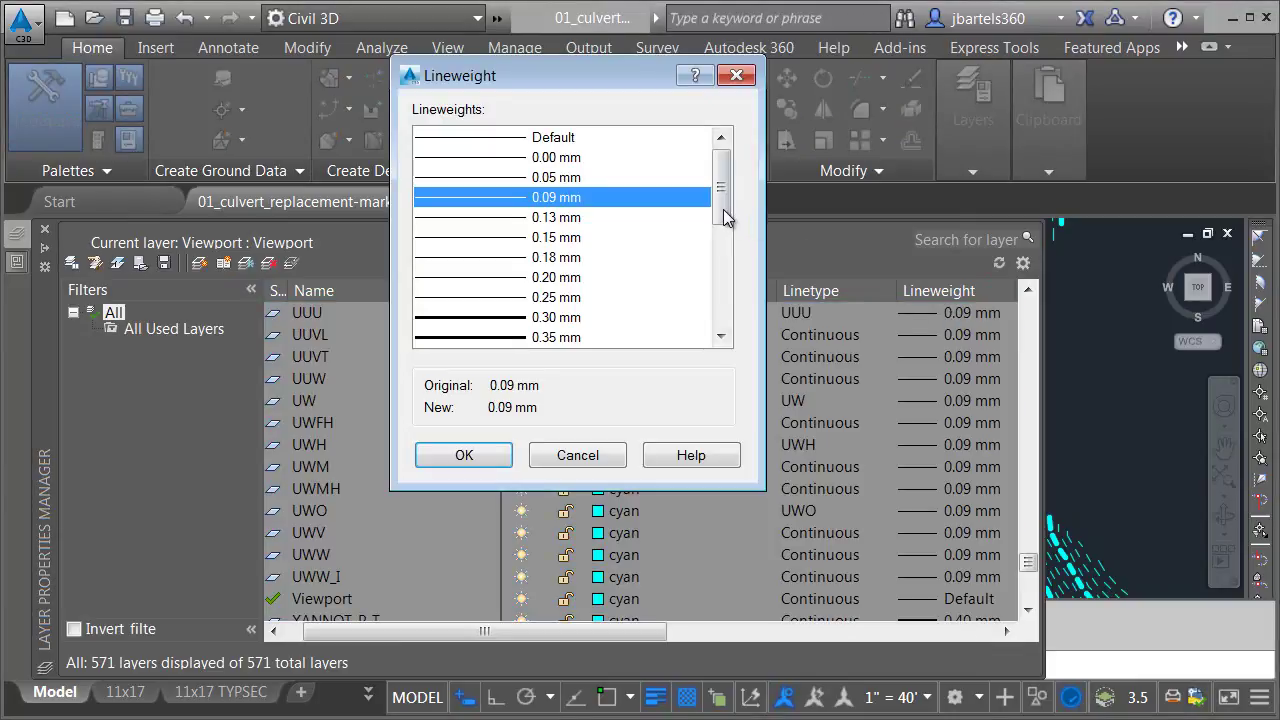
drag(726, 211, 726, 251)
click(511, 279)
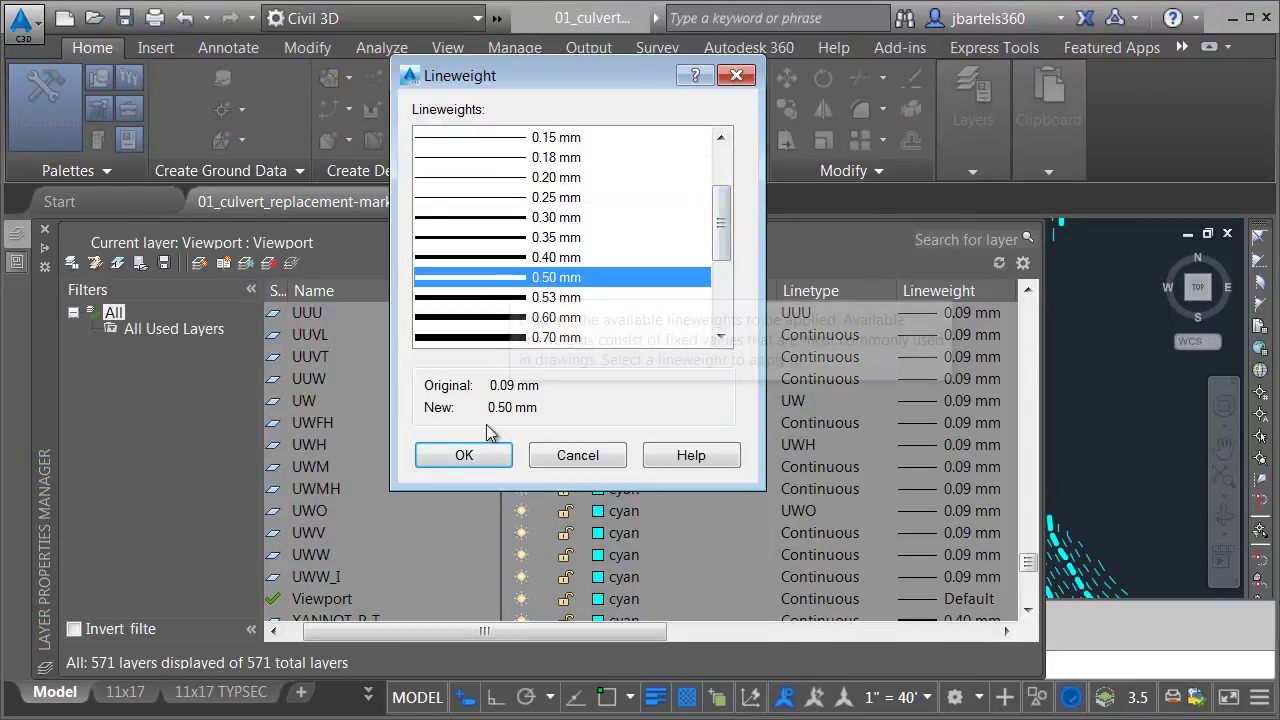
click(466, 453)
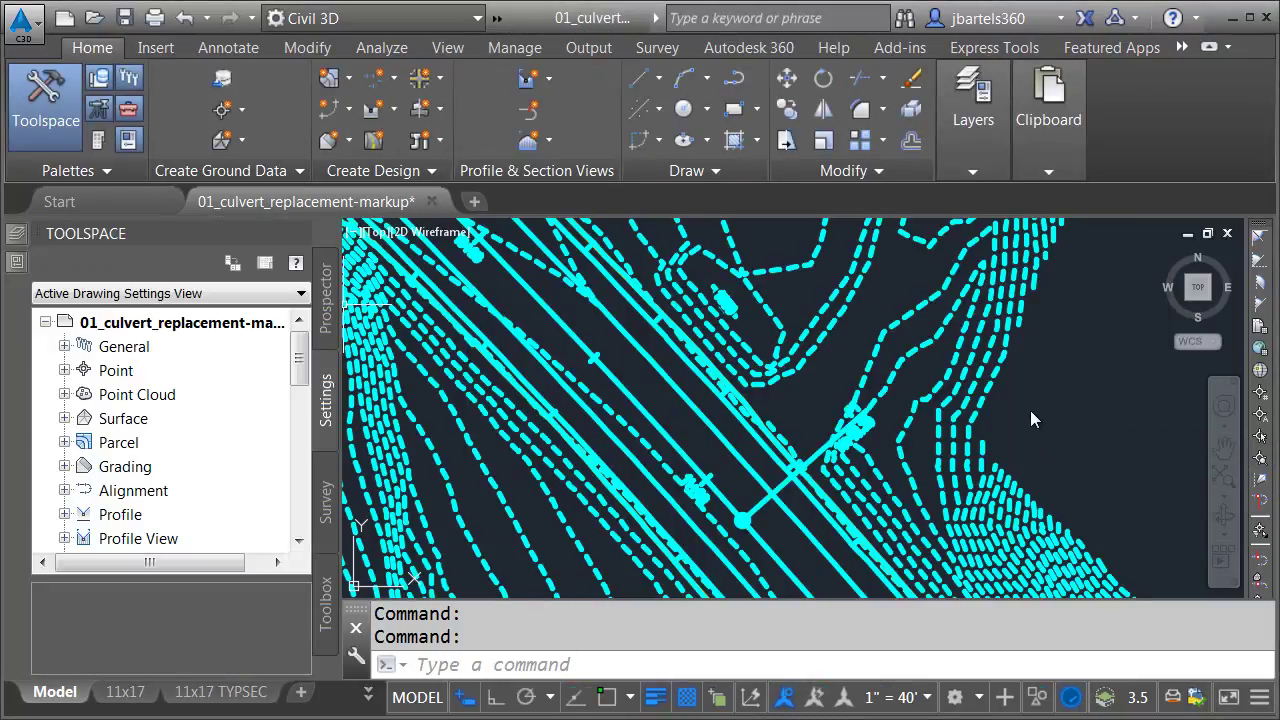
Save the all-cyan, 0.50 mm layer setup as a new layer state named 'cyan HEAVY'.
click(973, 171)
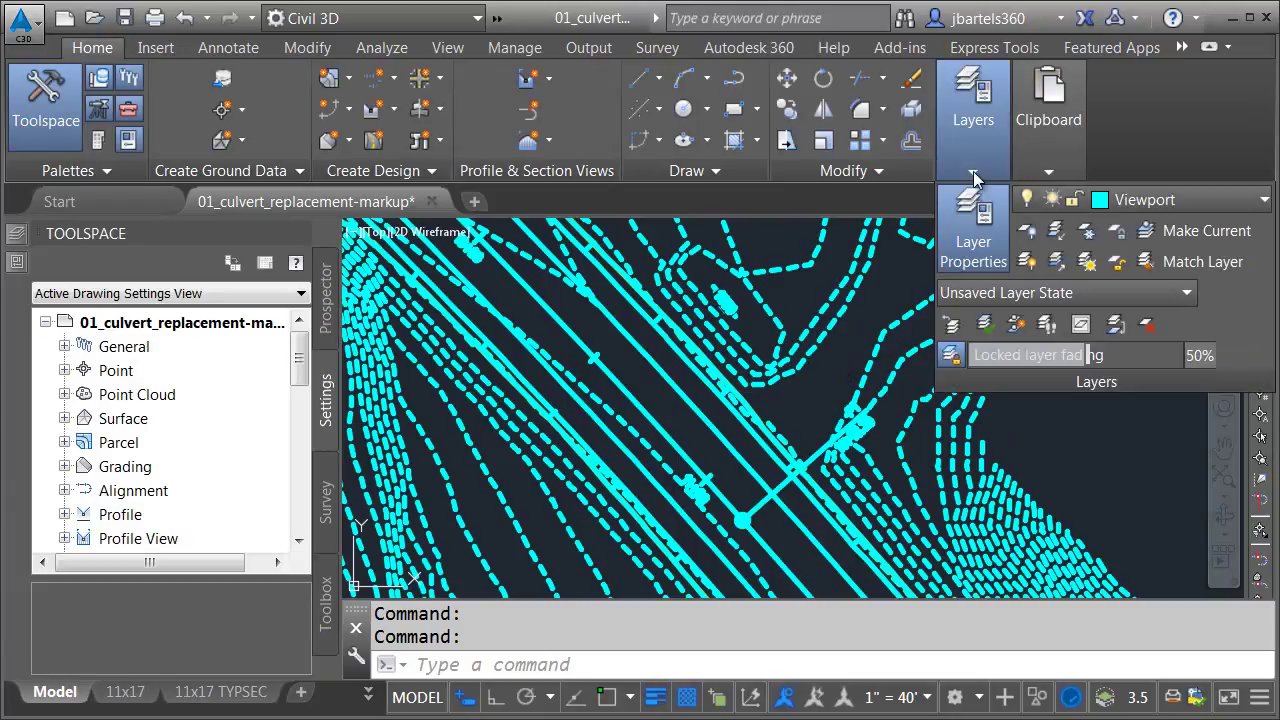
click(1024, 293)
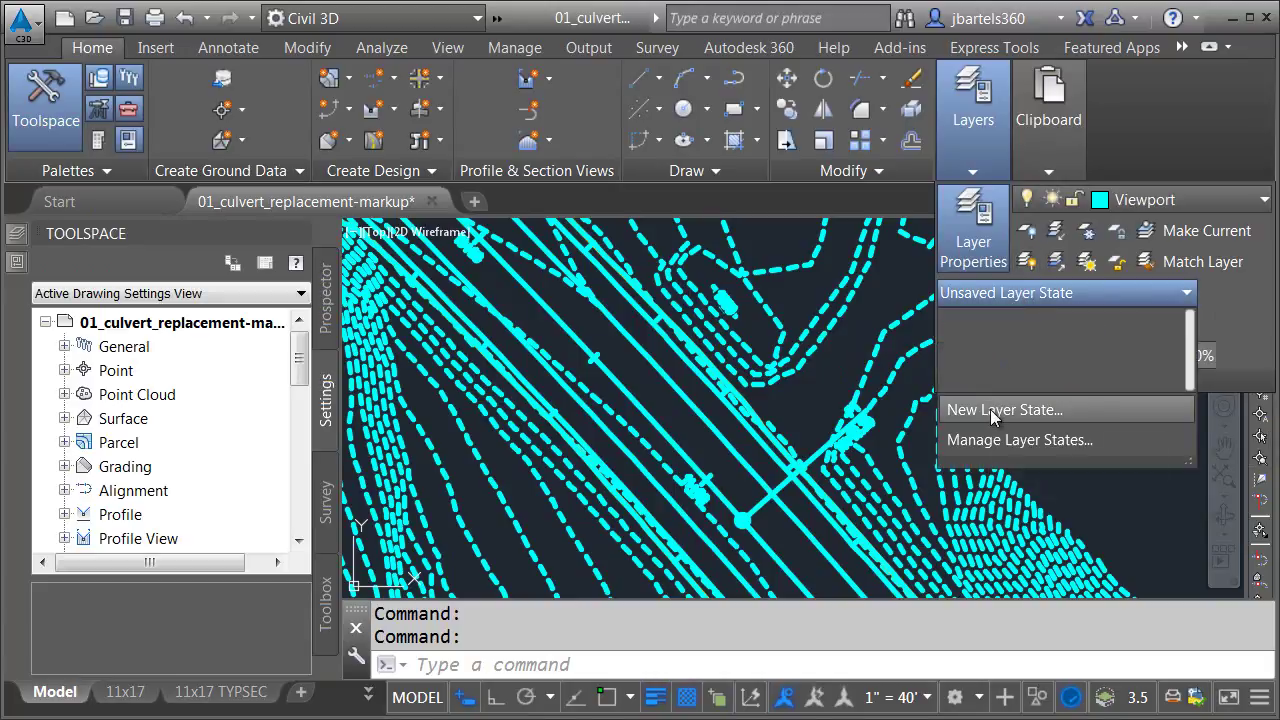
click(993, 409)
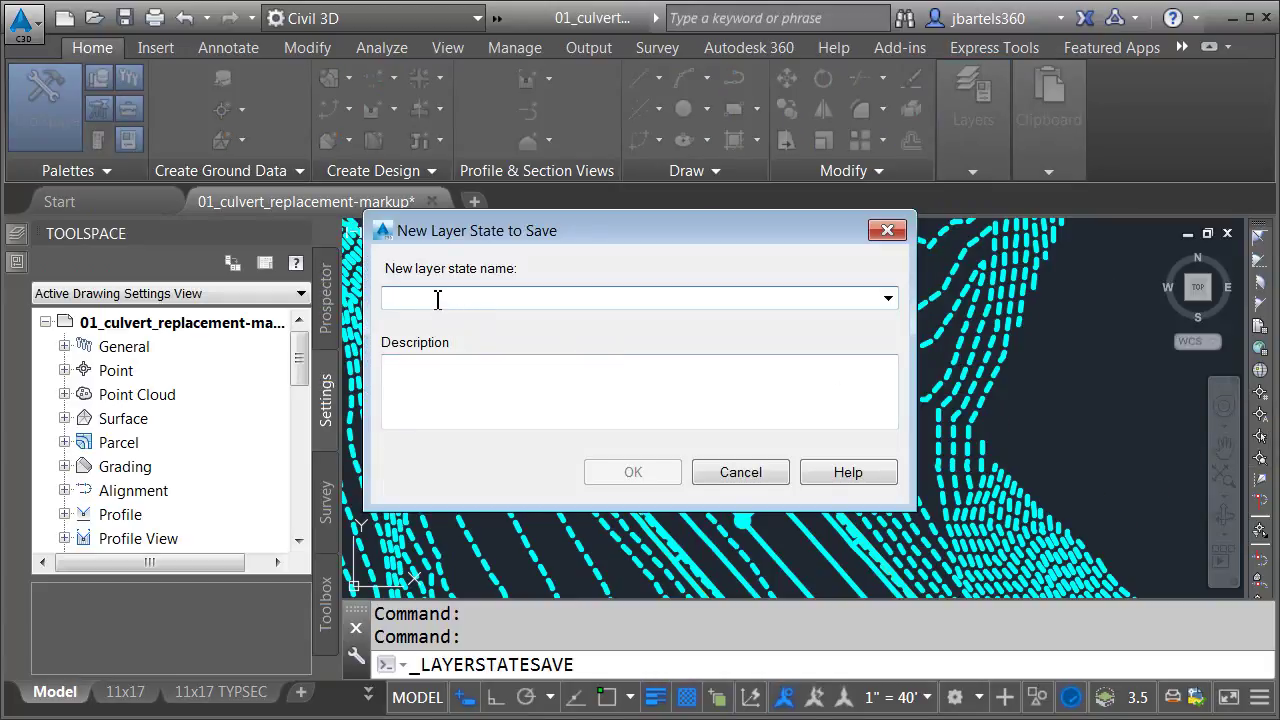
text(cyan HEAVY)
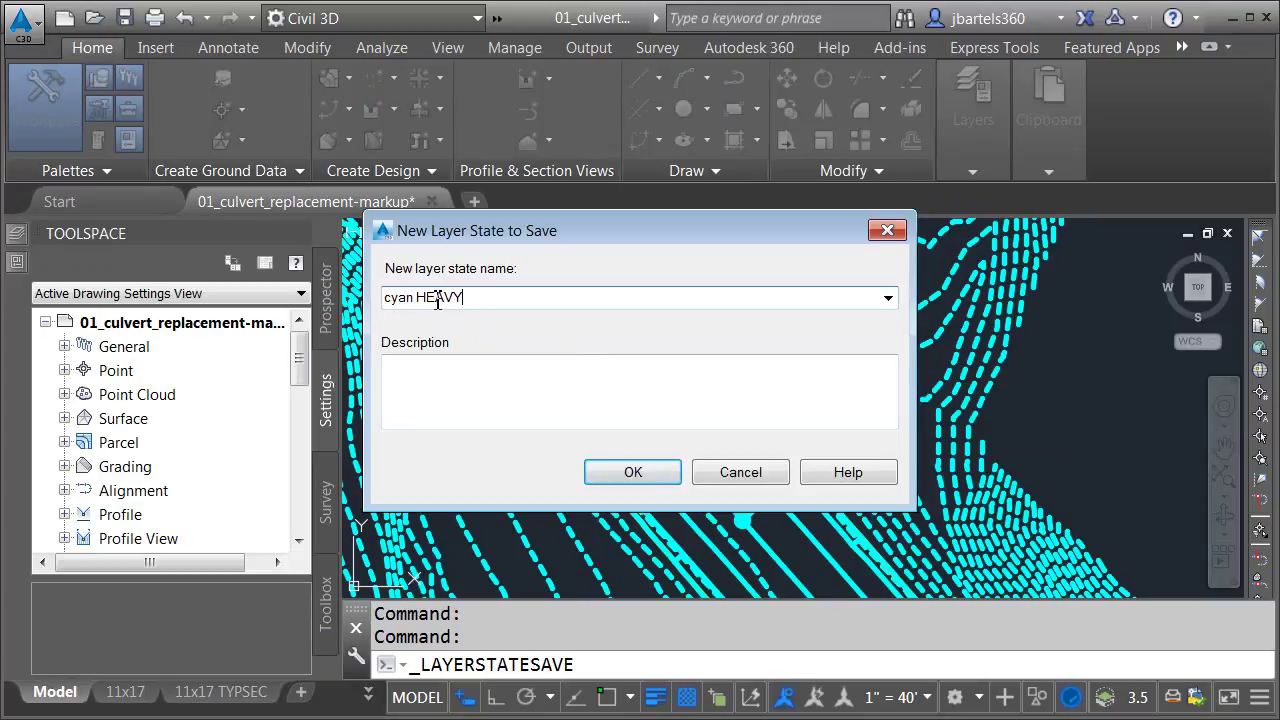
click(640, 476)
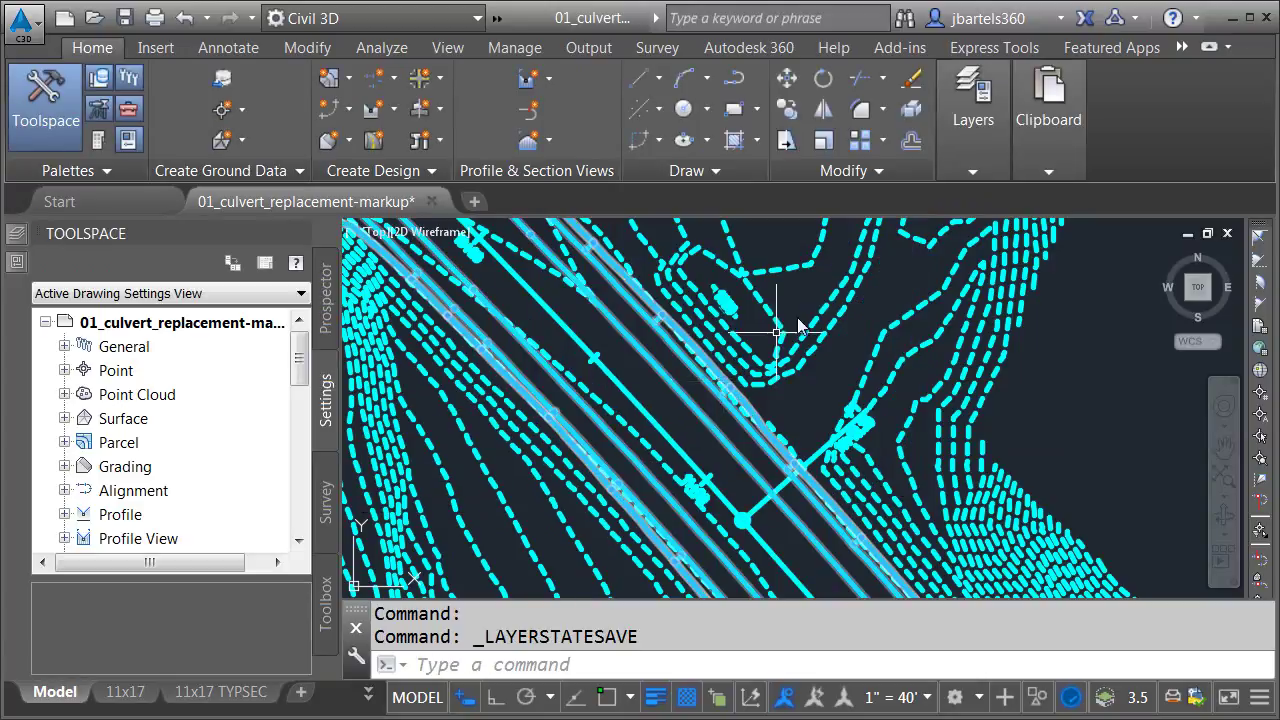
Undo the lineweight and colour changes to bring back the original layer colours.
click(970, 176)
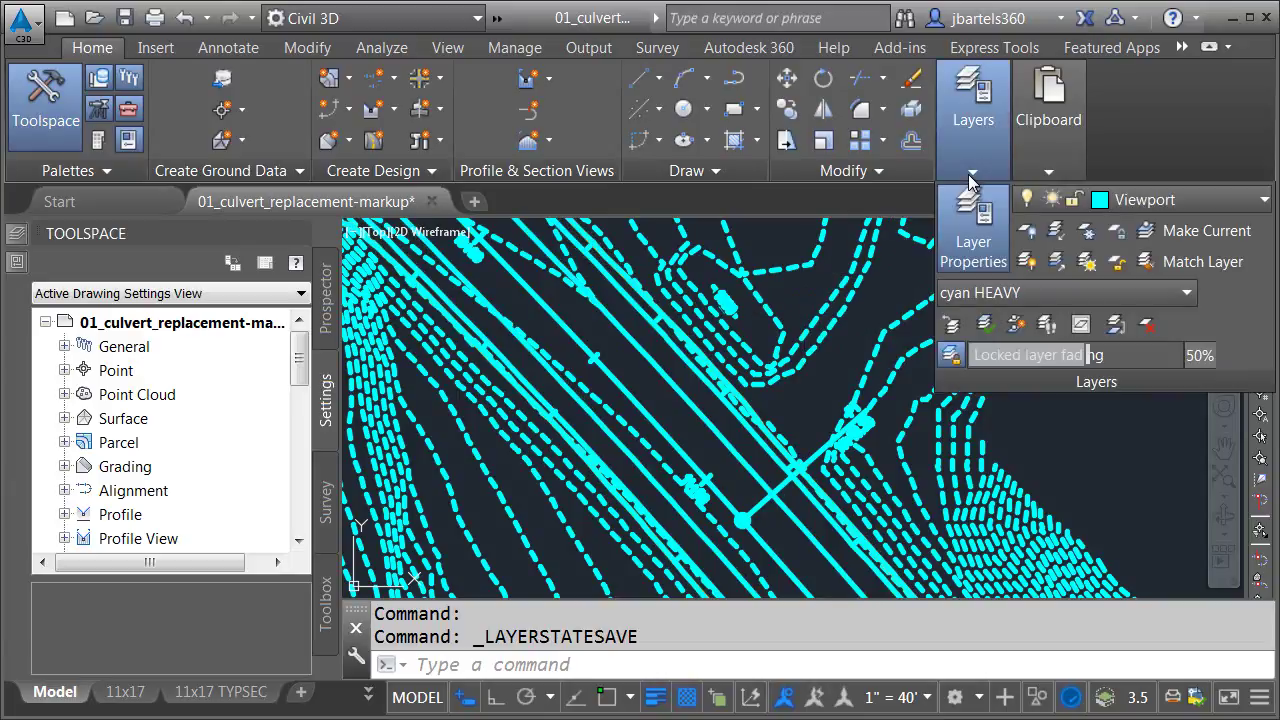
click(952, 326)
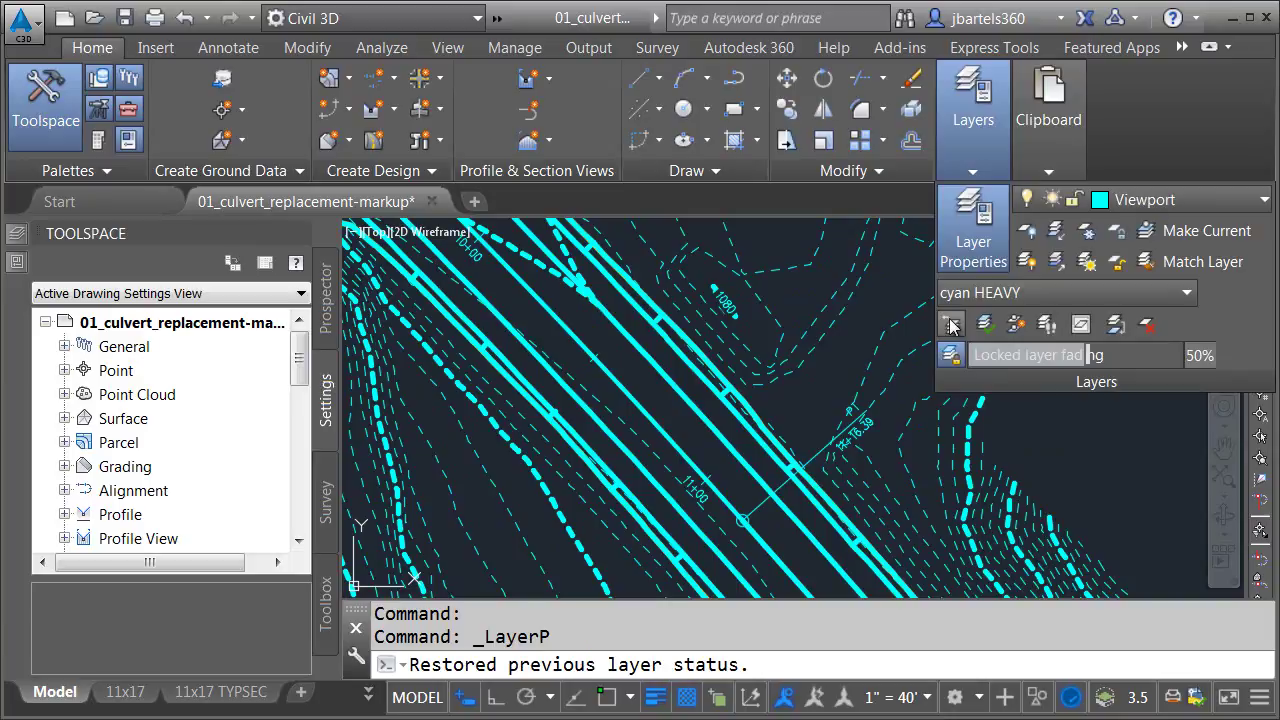
click(952, 326)
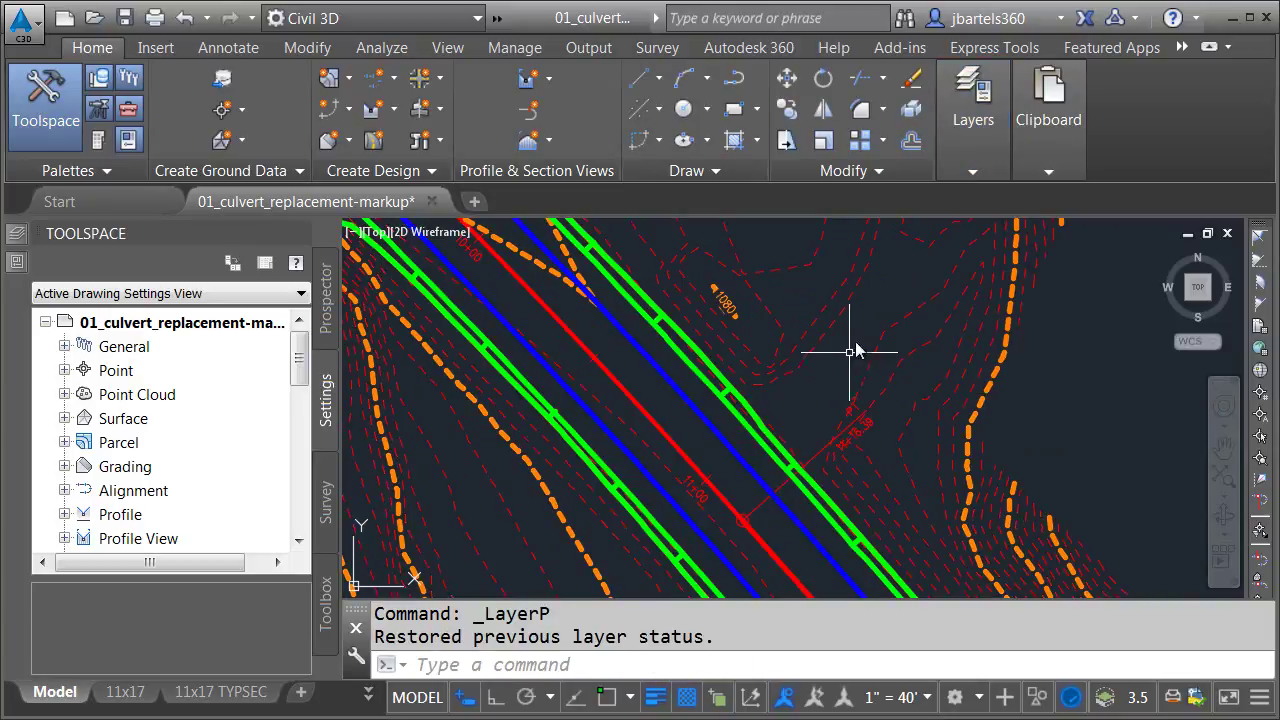
Save the original layer settings as a new layer state named 'Original'.
click(969, 172)
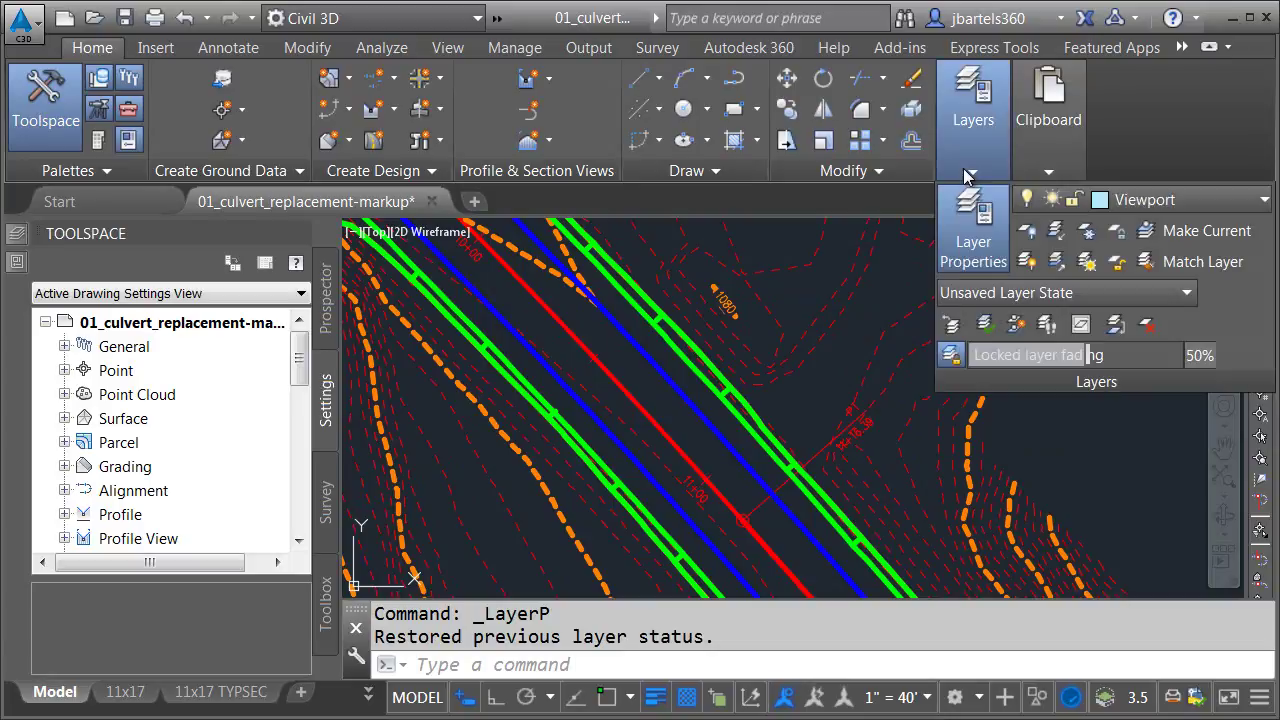
click(1021, 293)
click(1006, 349)
text(Original)
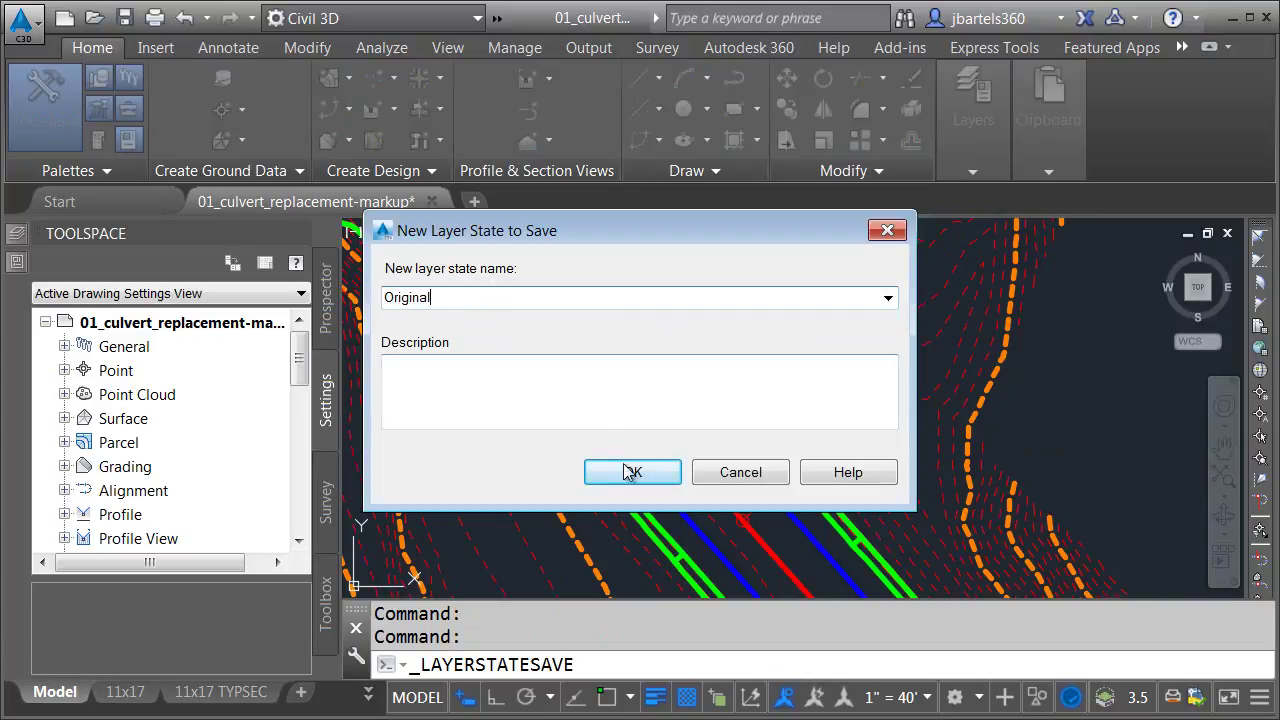
click(627, 472)
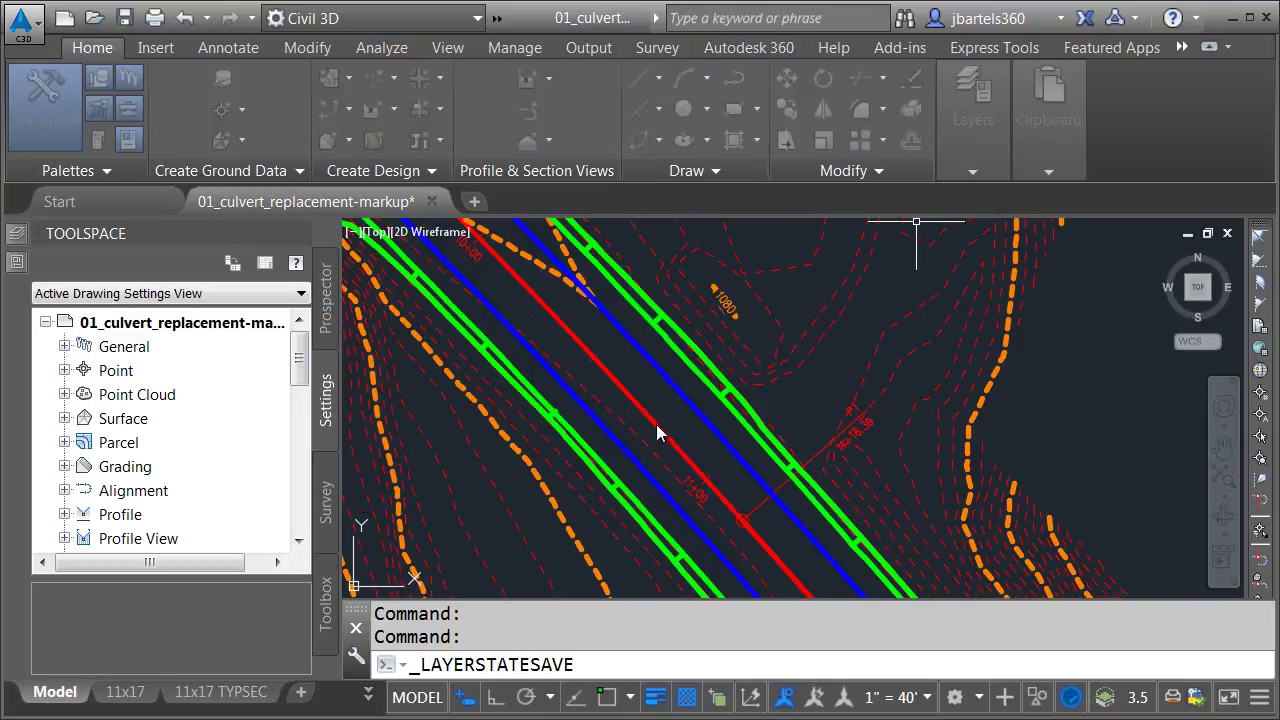
Restore the cyan HEAVY layer state, then restore the Original state again.
click(972, 171)
click(1007, 292)
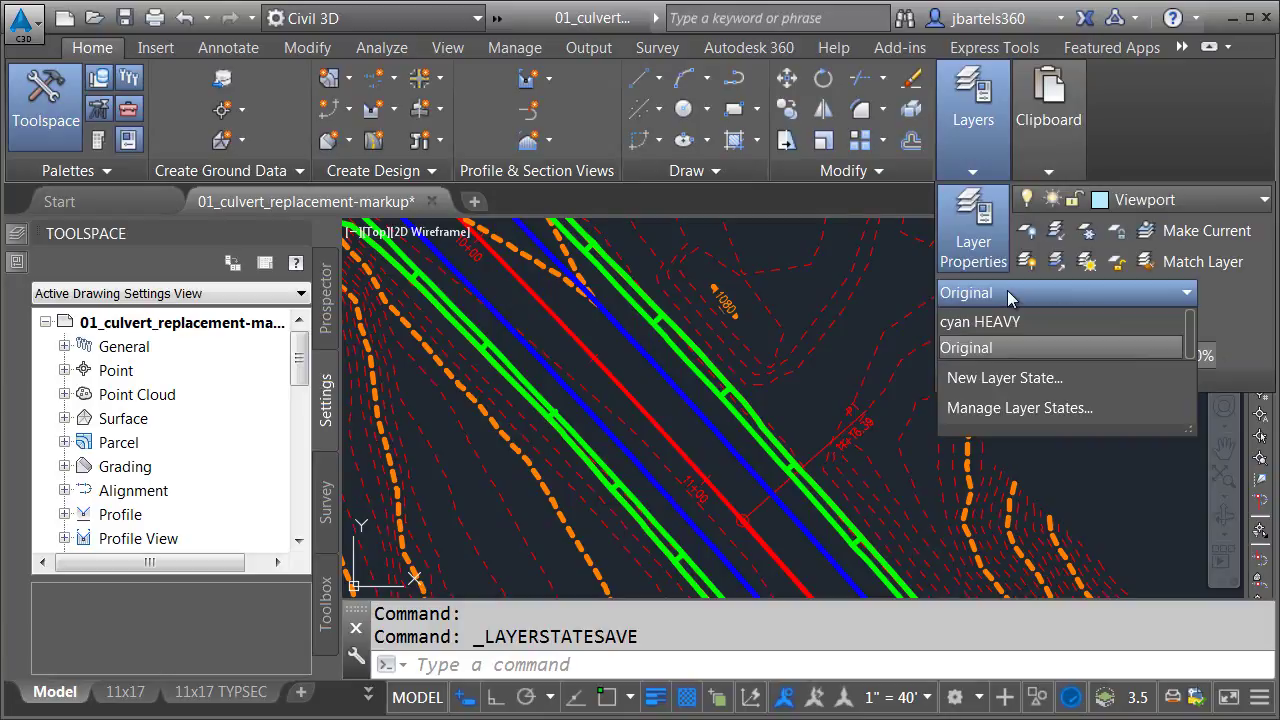
click(832, 357)
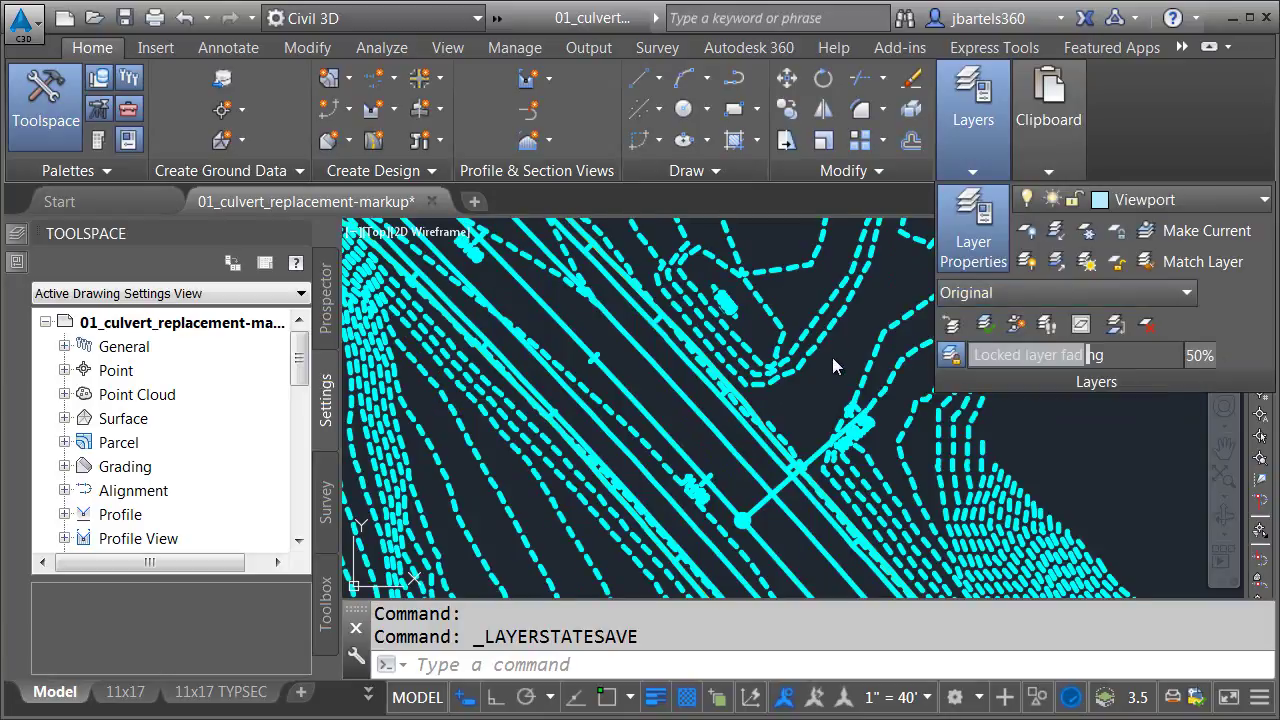
click(976, 292)
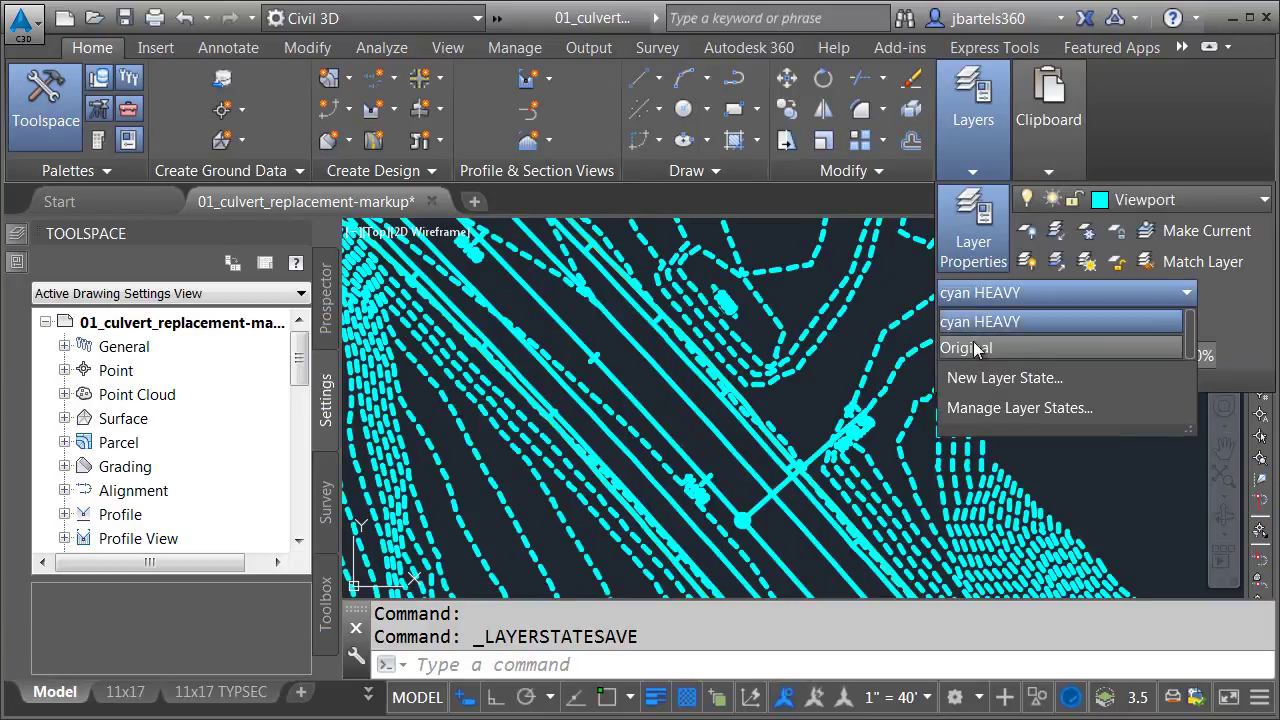
click(823, 377)
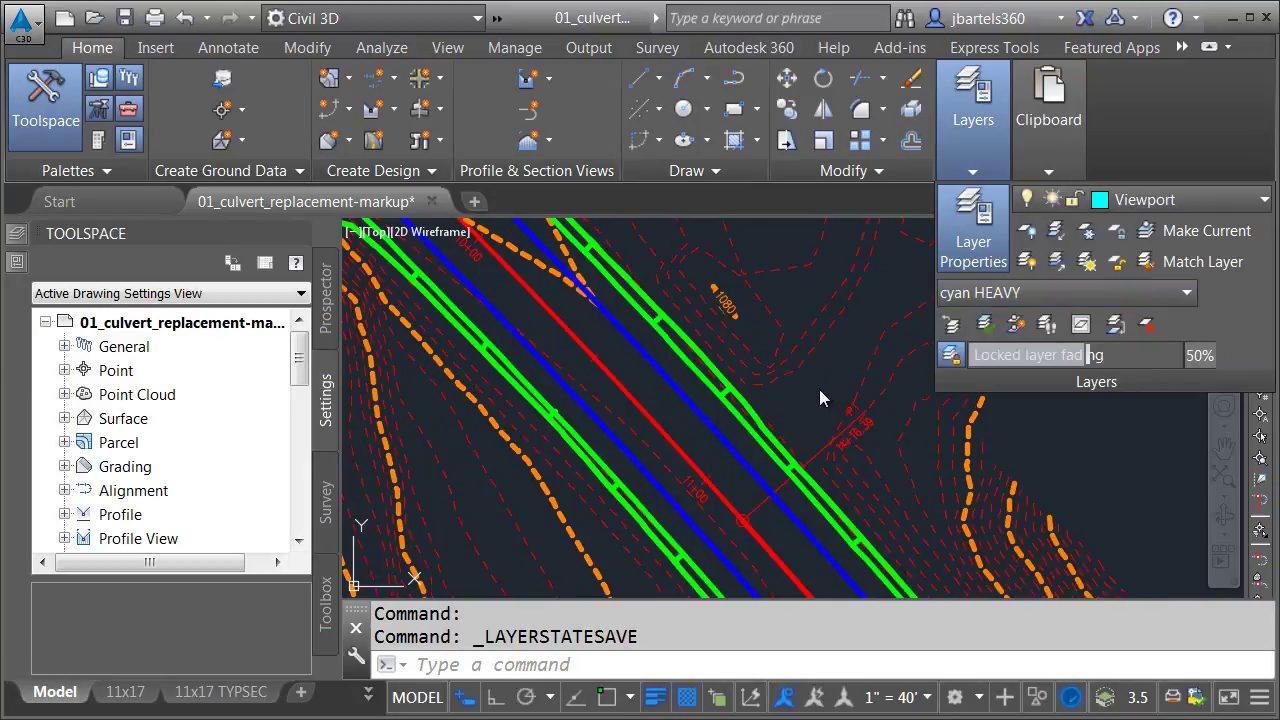
click(815, 392)
Bring the existing typical road section into view.
key(Escape)
scroll(828, 383, down, 5)
mouse_move(929, 286)
middle_down()
mouse_move(651, 503)
mouse_move(817, 378)
middle_up()
scroll(817, 378, up, 2)
middle_drag(864, 322, 717, 457)
scroll(803, 320, up, 7)
scroll(652, 407, up, 3)
middle_drag(665, 403, 739, 397)
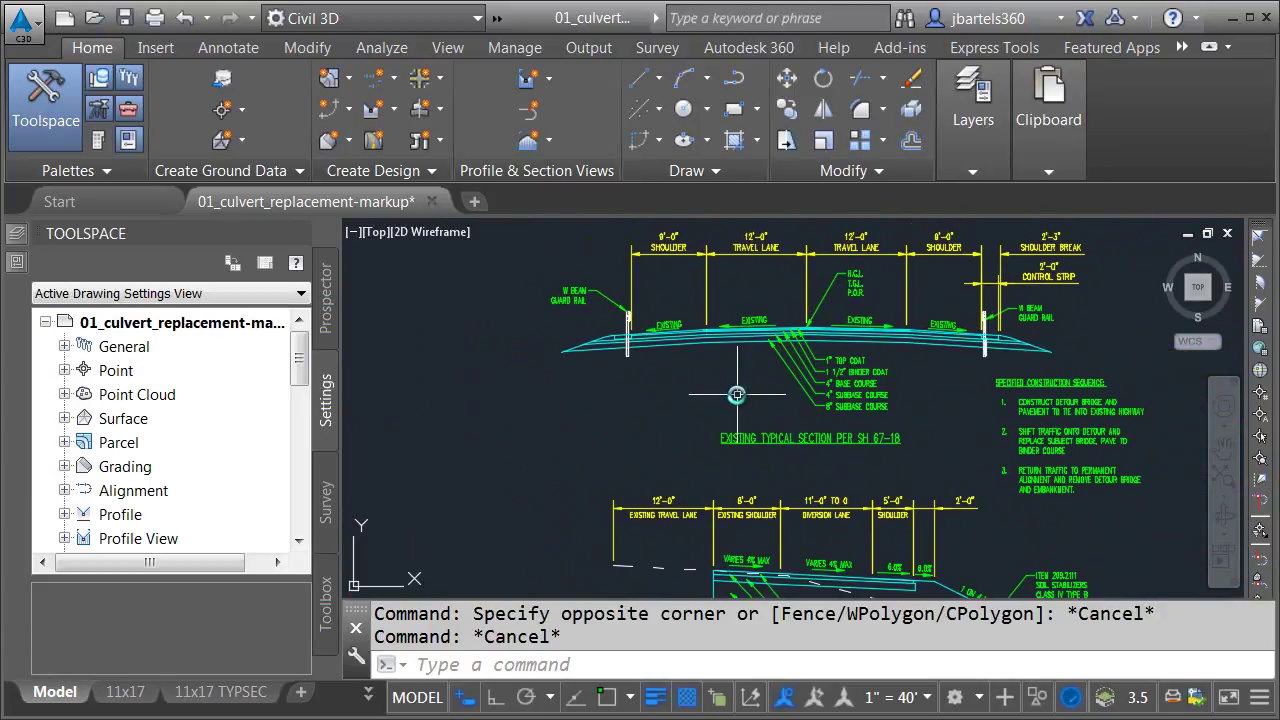
Crossing-select the left guard rail and browse its Color list, leaving it ByLayer.
click(645, 262)
click(549, 381)
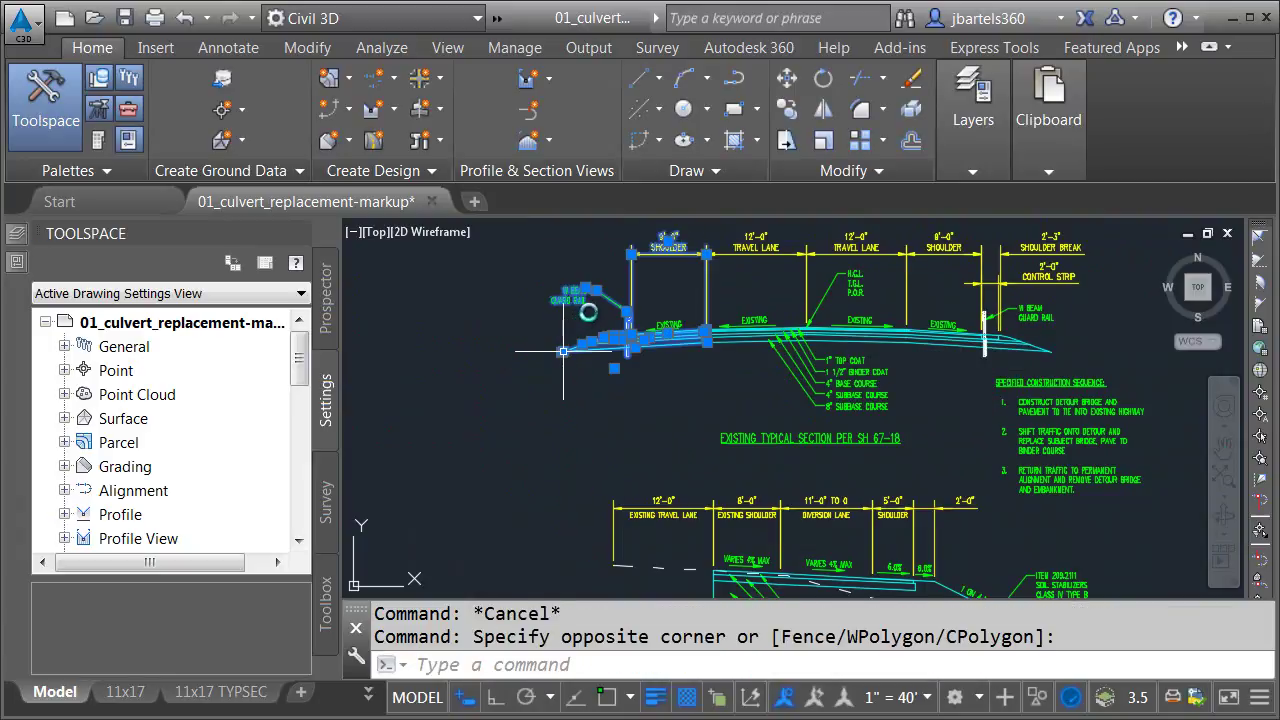
scroll(592, 310, up, 4)
middle_drag(592, 342, 568, 446)
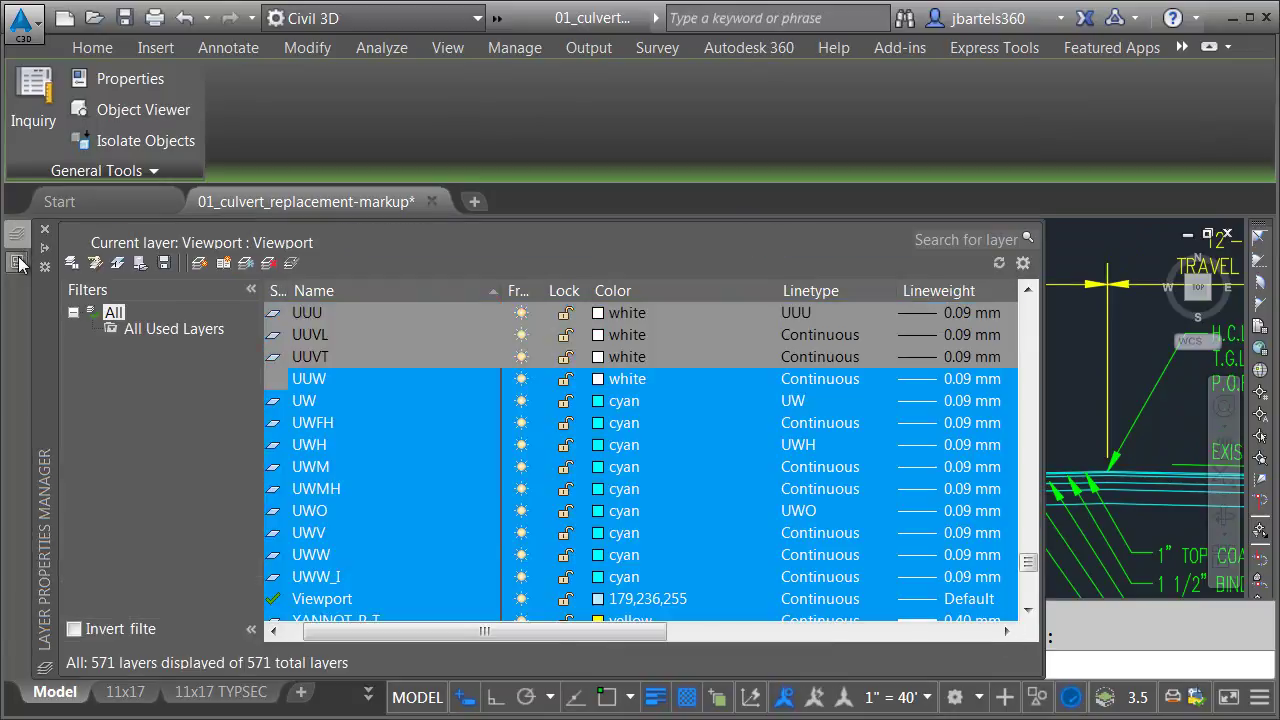
mouse_move(16, 268)
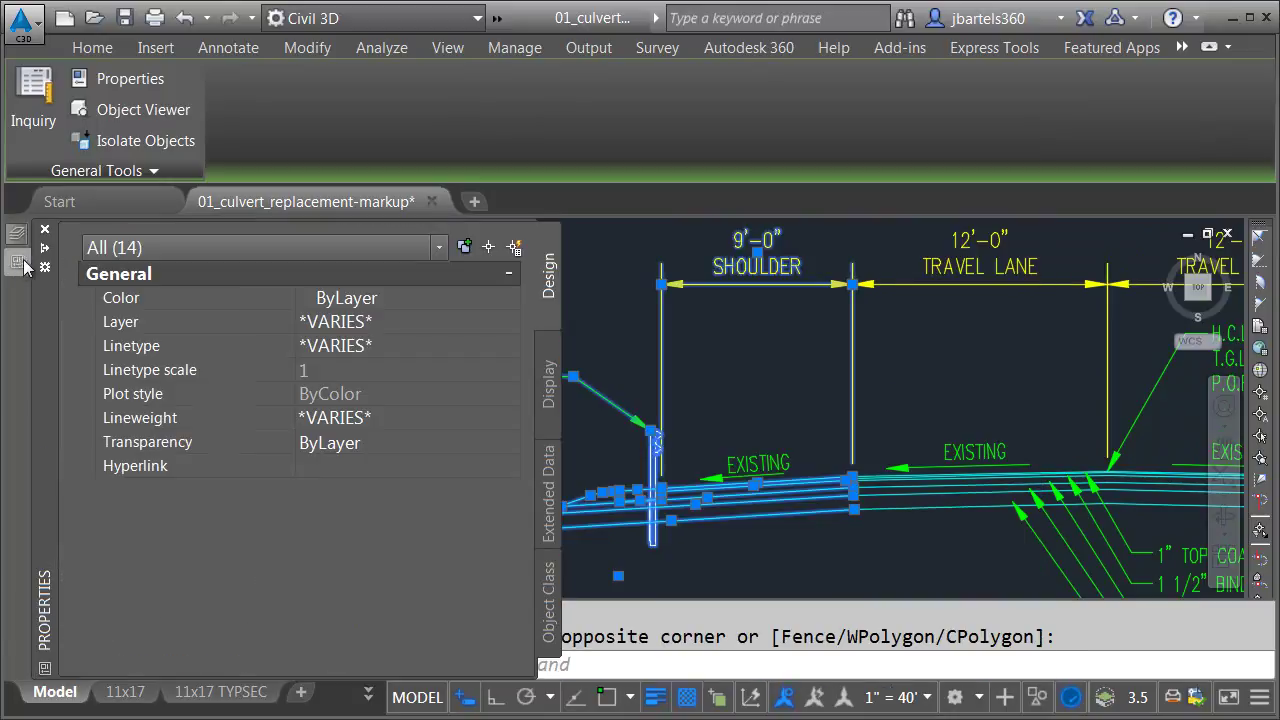
click(349, 303)
click(349, 300)
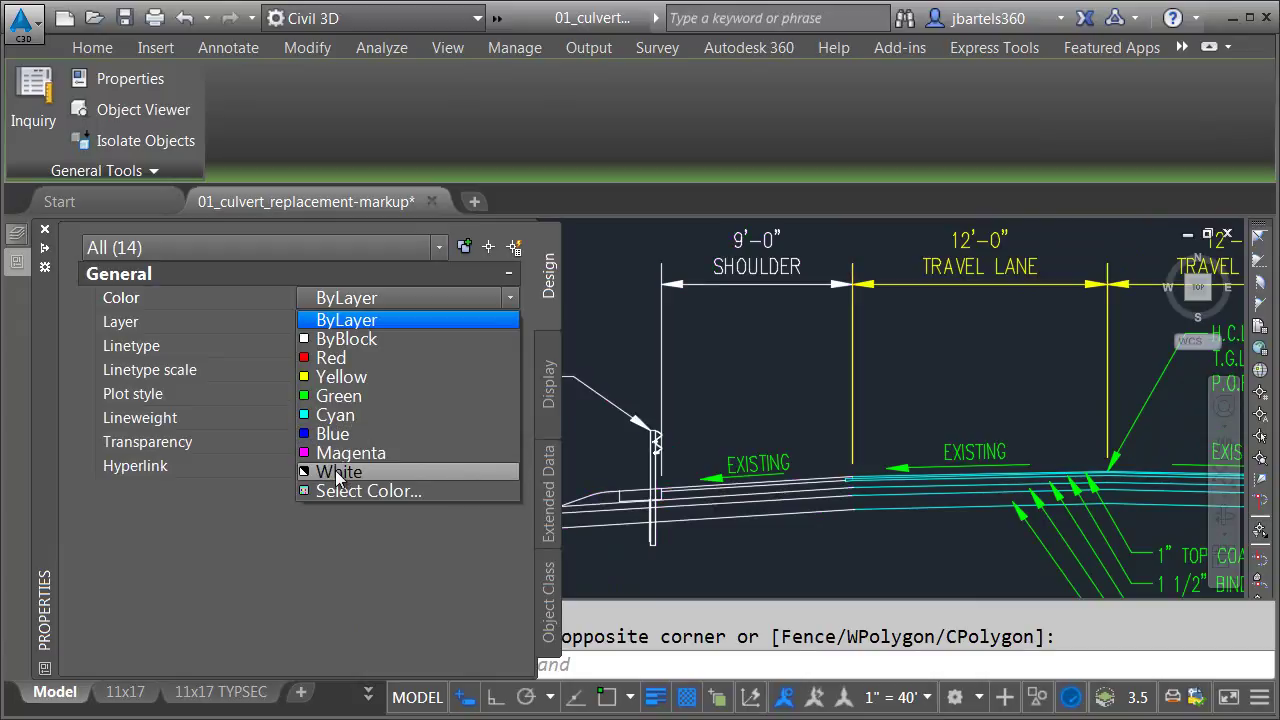
key(Escape)
key(Escape)
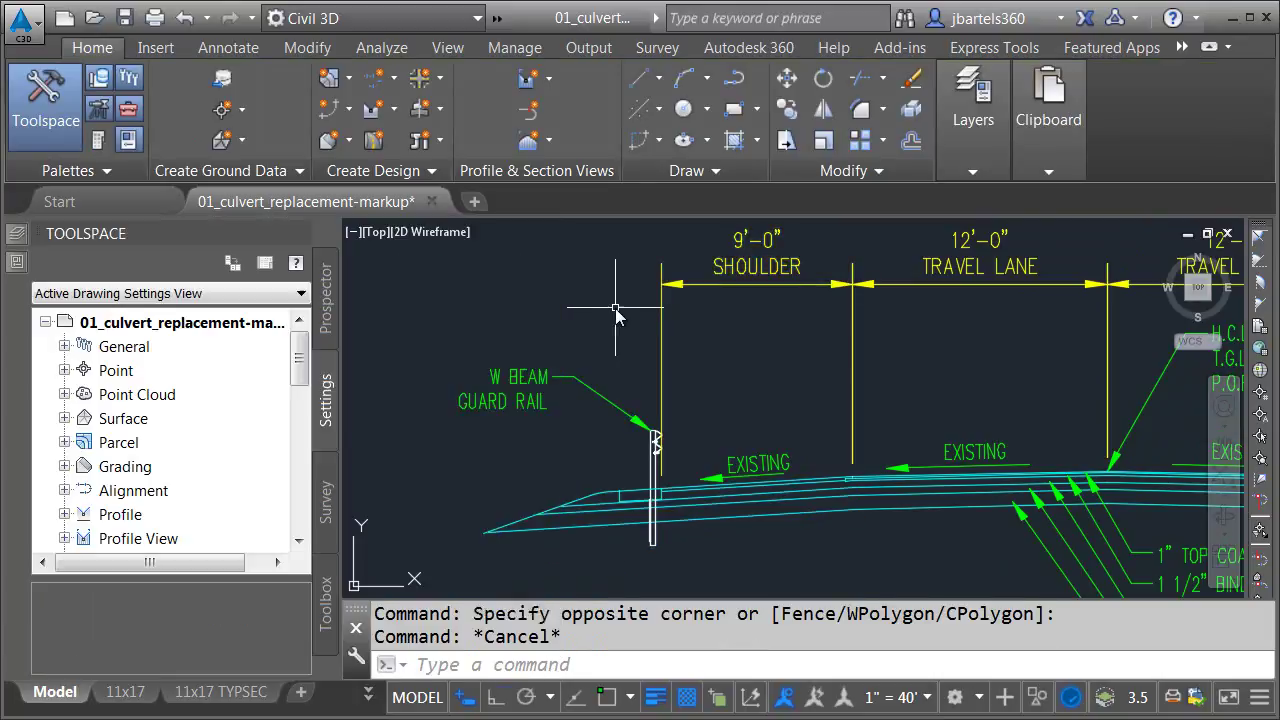
scroll(680, 320, down, 3)
Quick Select from a window of both typical sections (110 objects), filtering to Multileader.
middle_drag(686, 328, 571, 334)
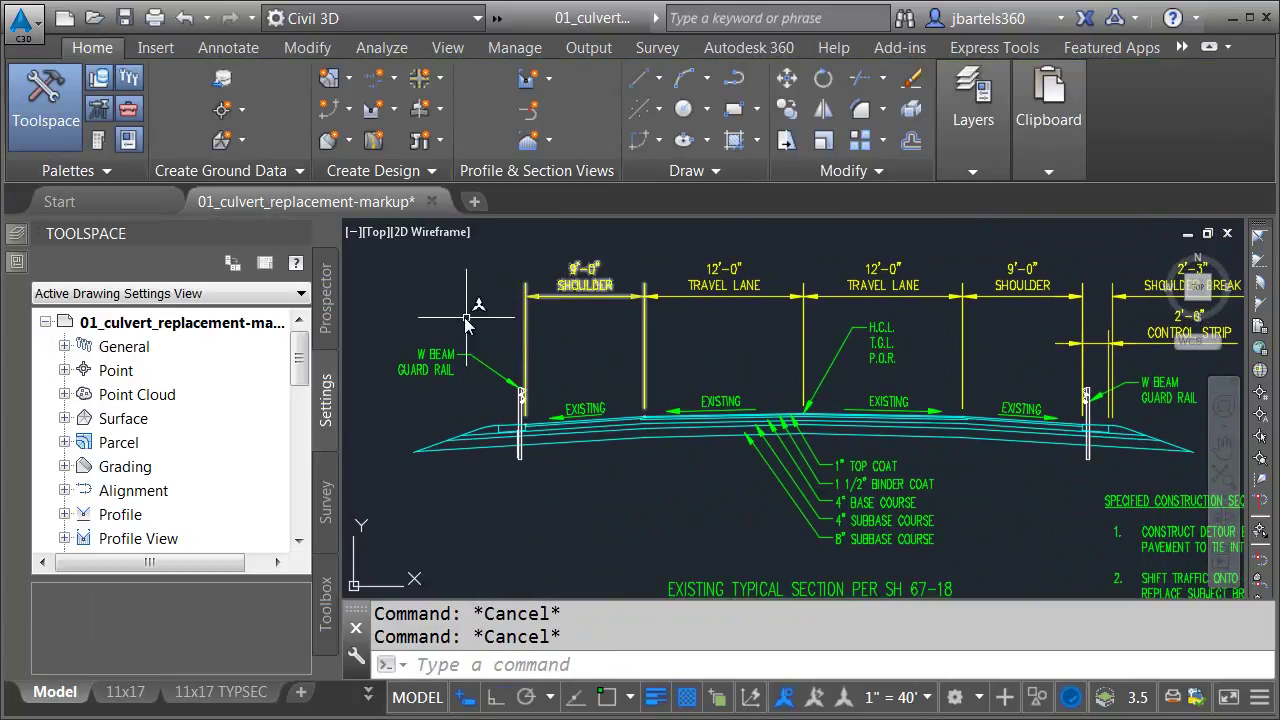
click(16, 262)
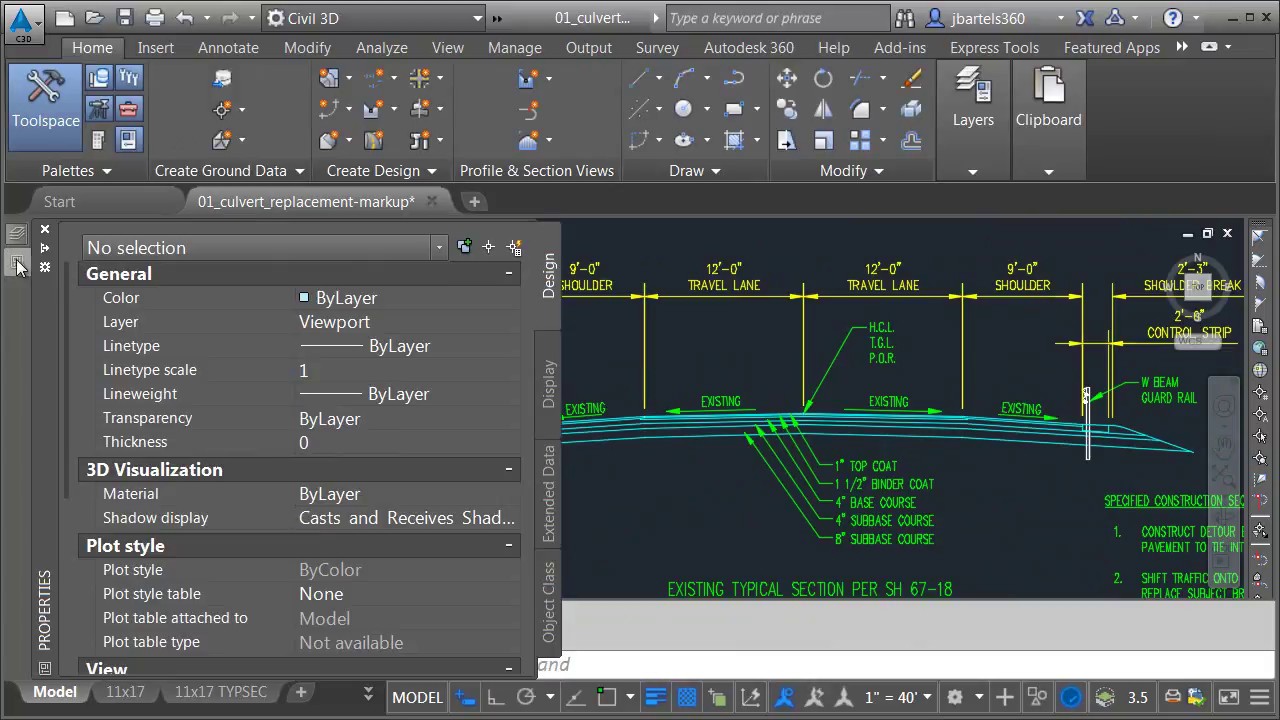
click(513, 248)
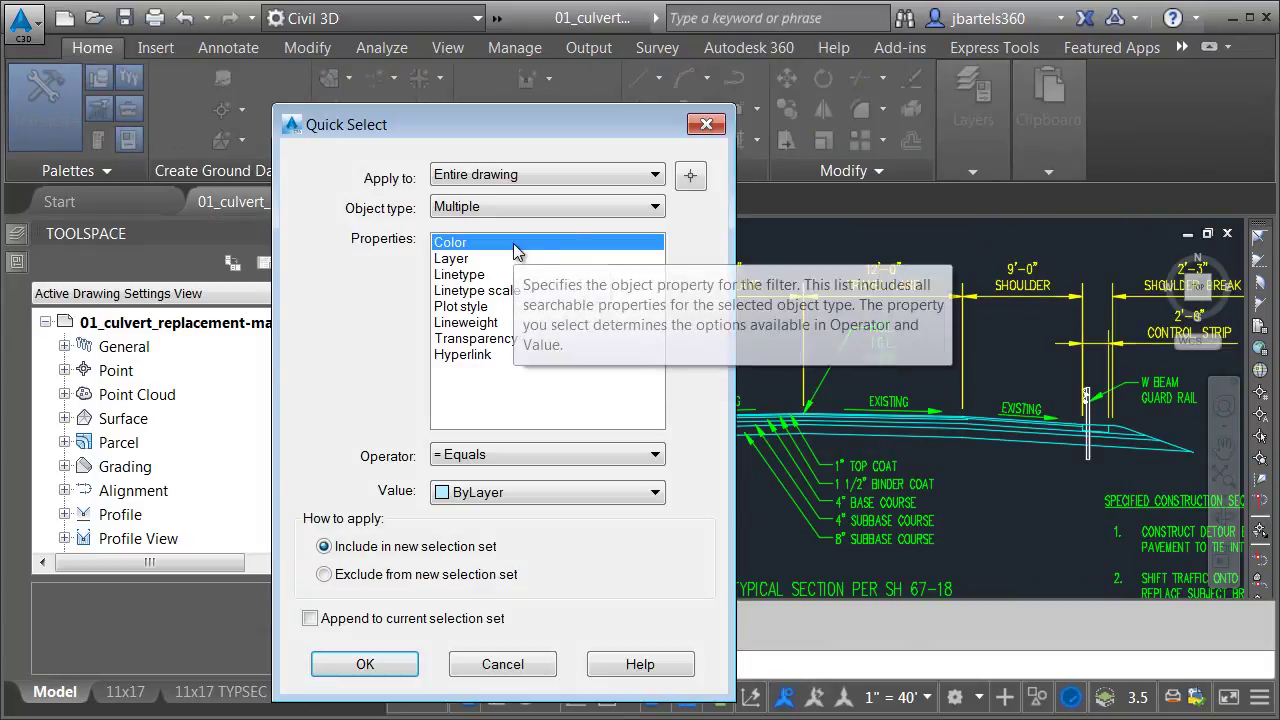
click(690, 176)
scroll(710, 262, down, 5)
click(905, 265)
click(608, 491)
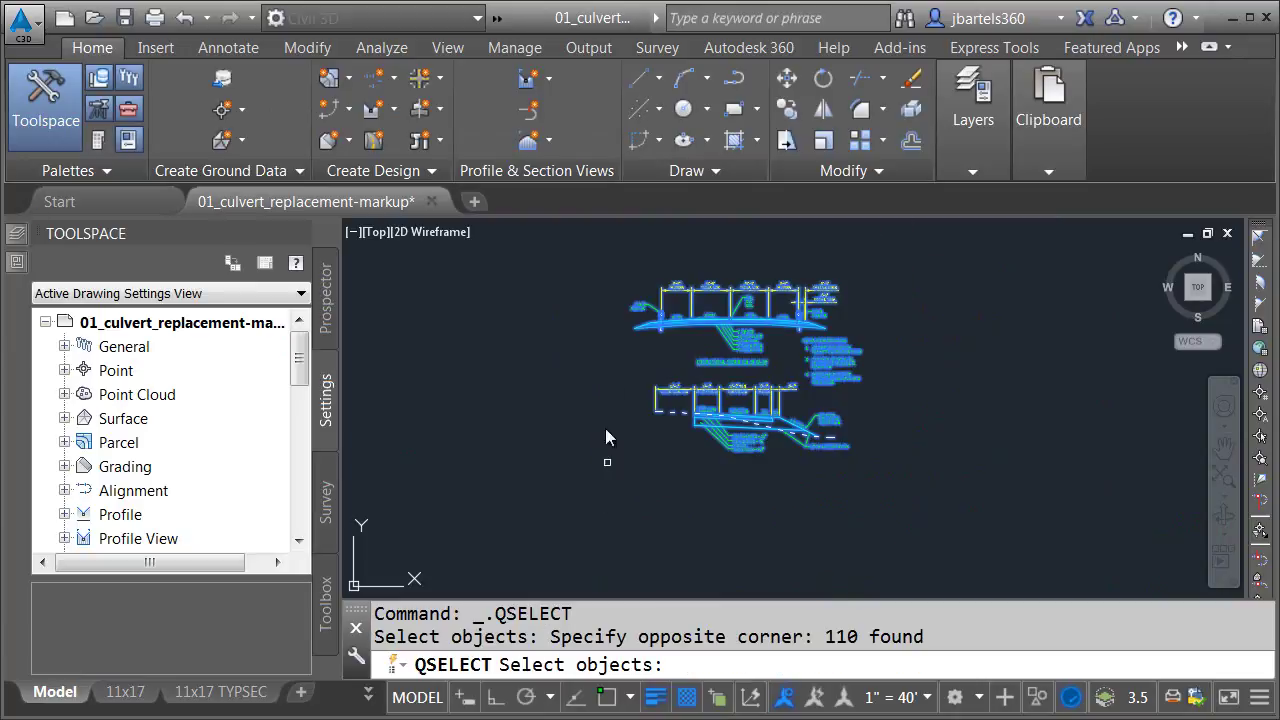
key(Return)
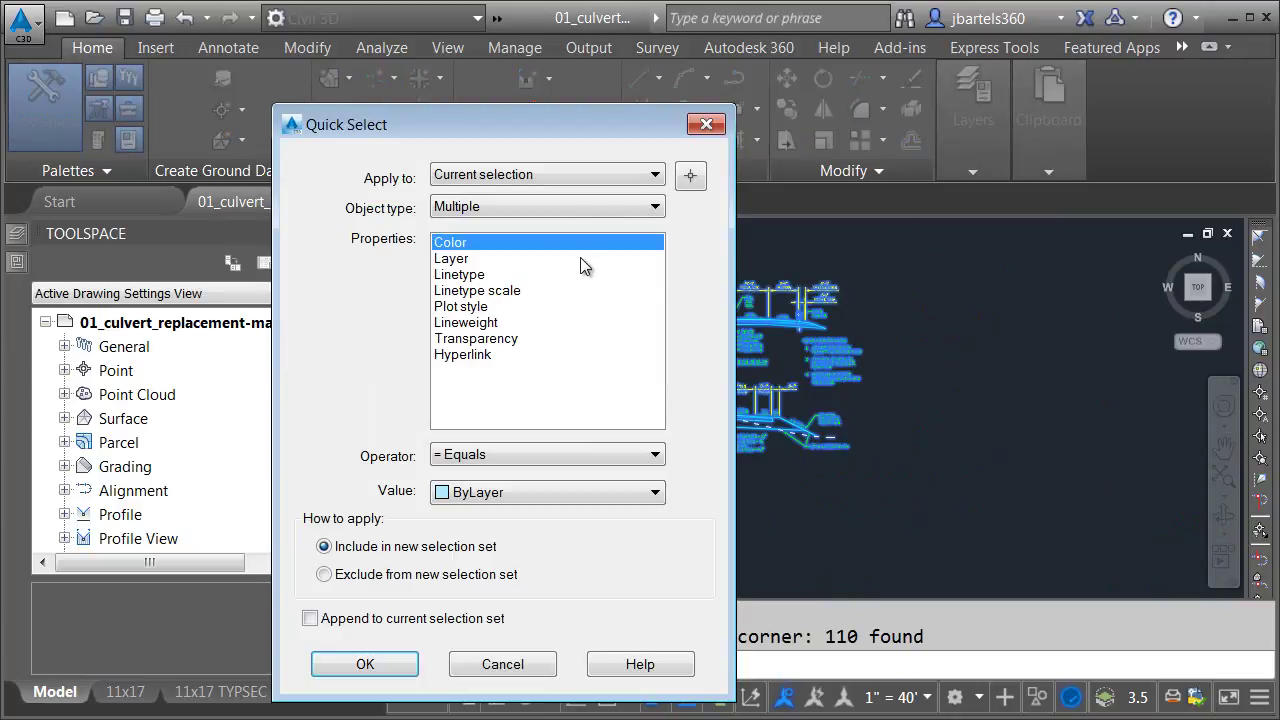
click(476, 212)
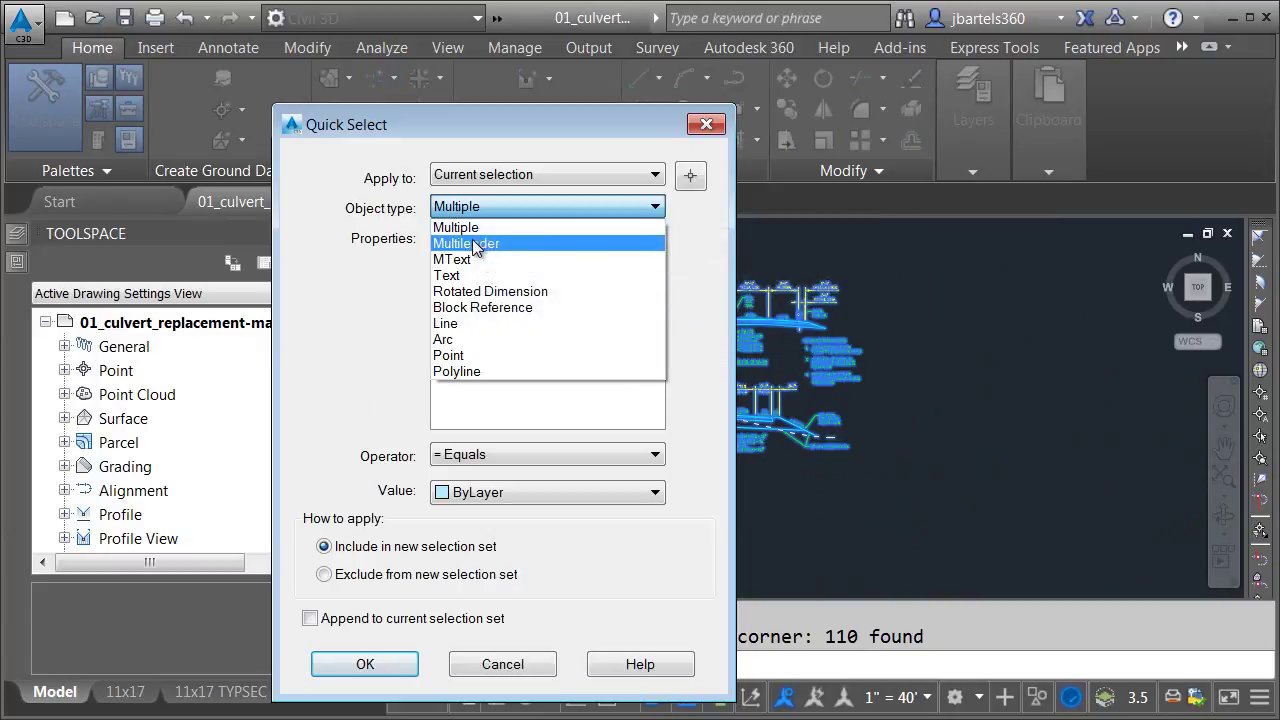
click(476, 245)
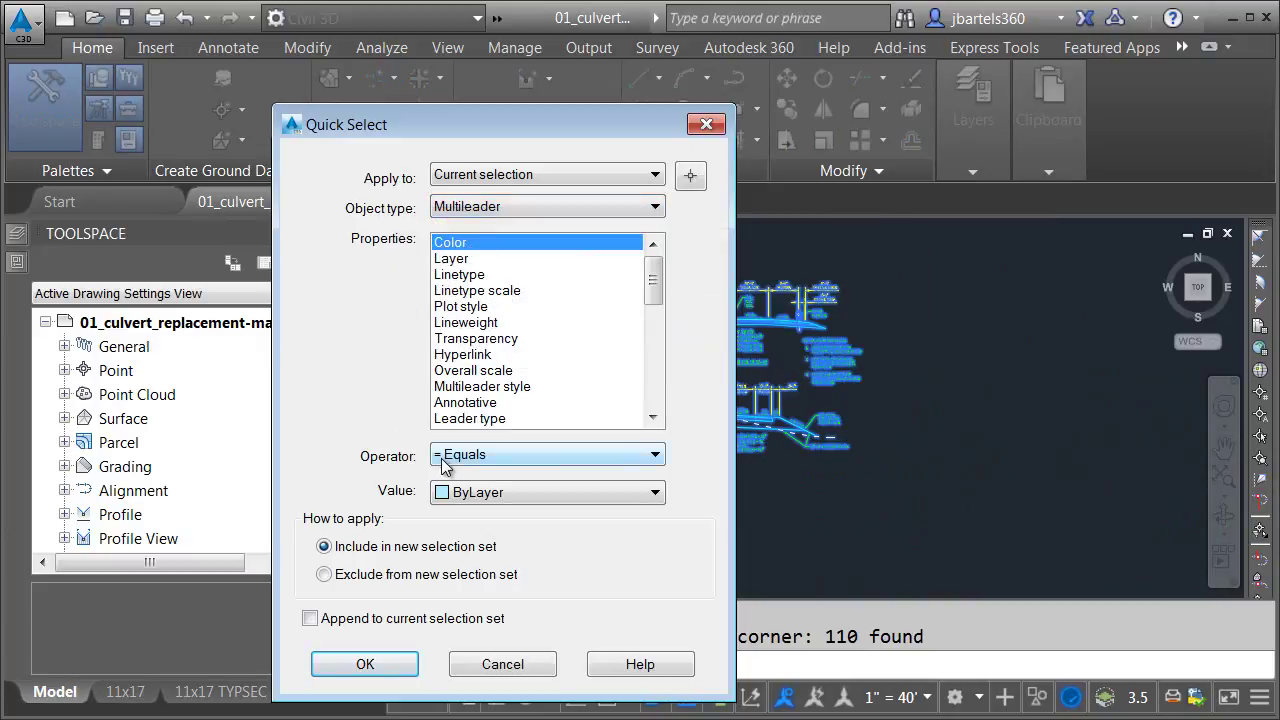
Select the 22 multileaders and zoom in on the pavement course callouts.
click(365, 664)
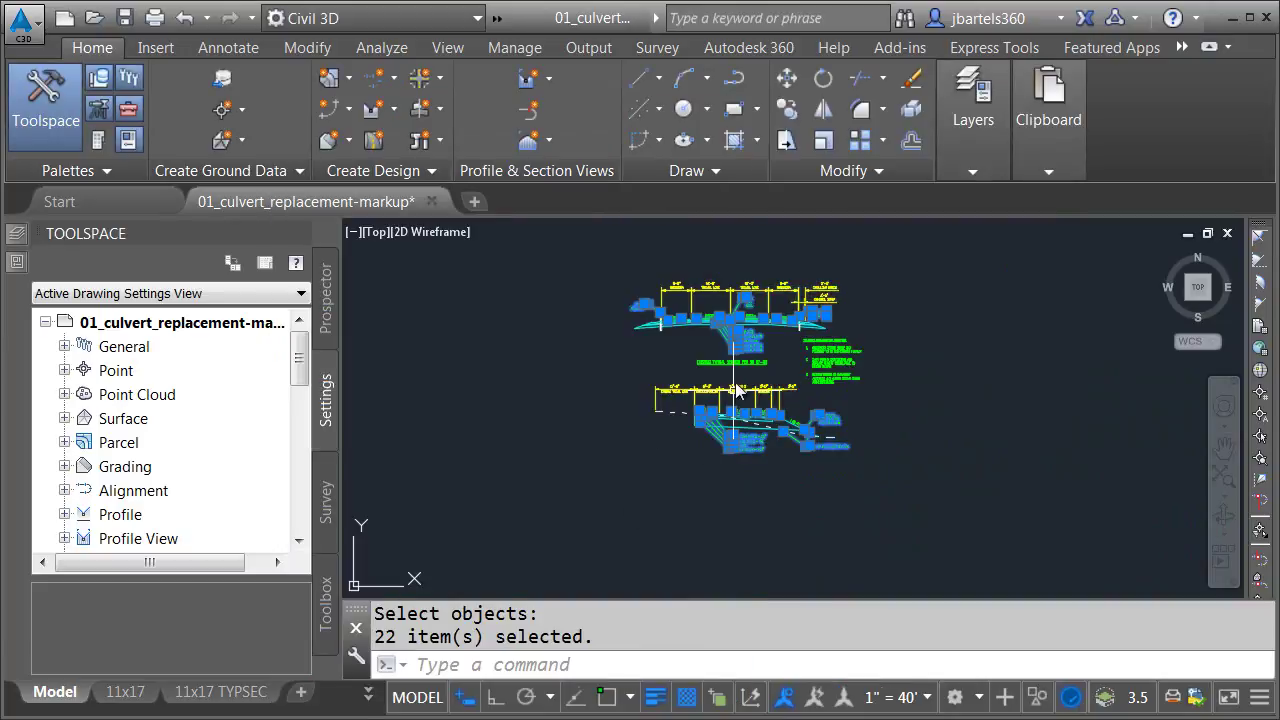
scroll(737, 383, up, 4)
middle_drag(750, 413, 745, 366)
scroll(724, 440, up, 3)
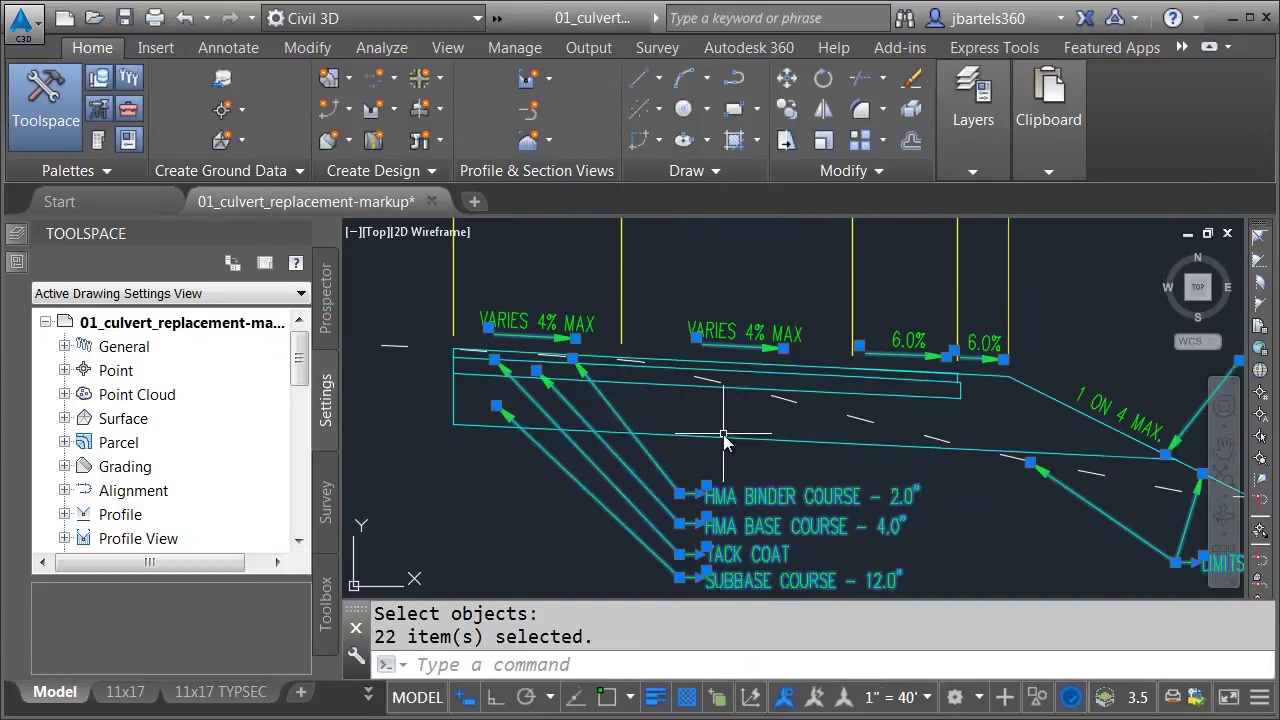
middle_drag(743, 432, 688, 393)
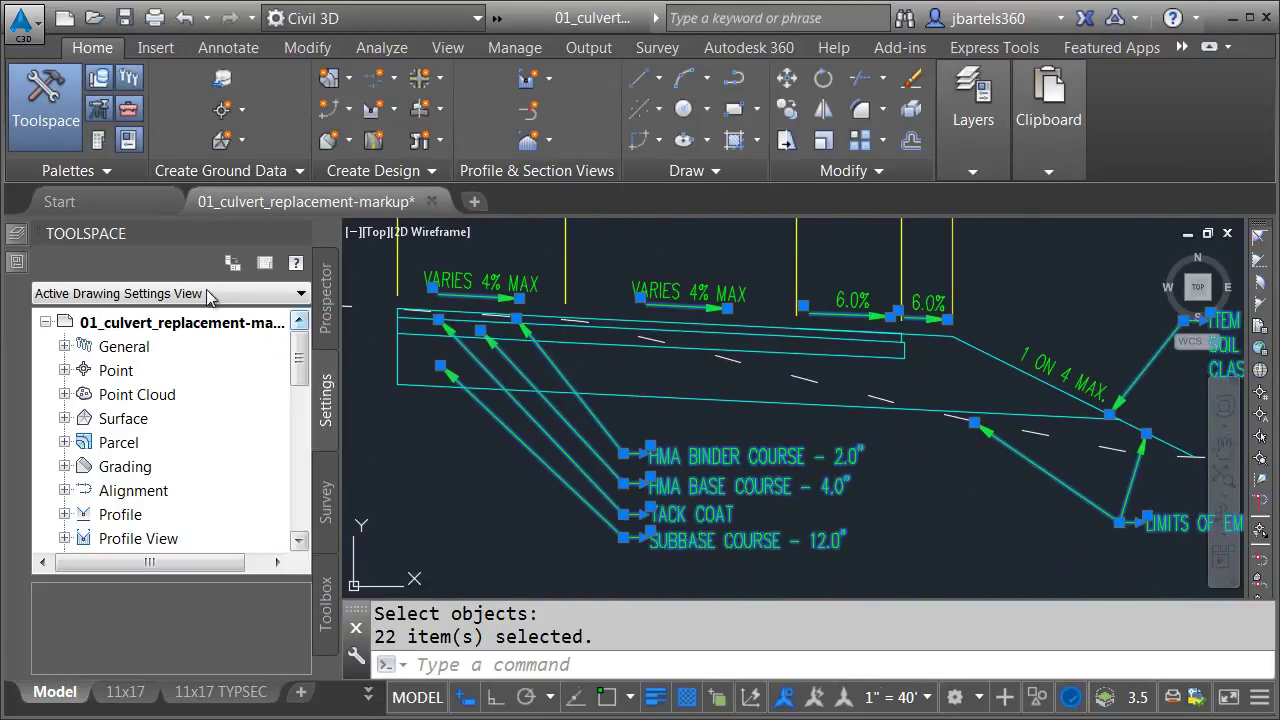
Preview the multileaders' Color and Lineweight lists, leaving both at ByLayer.
mouse_move(31, 268)
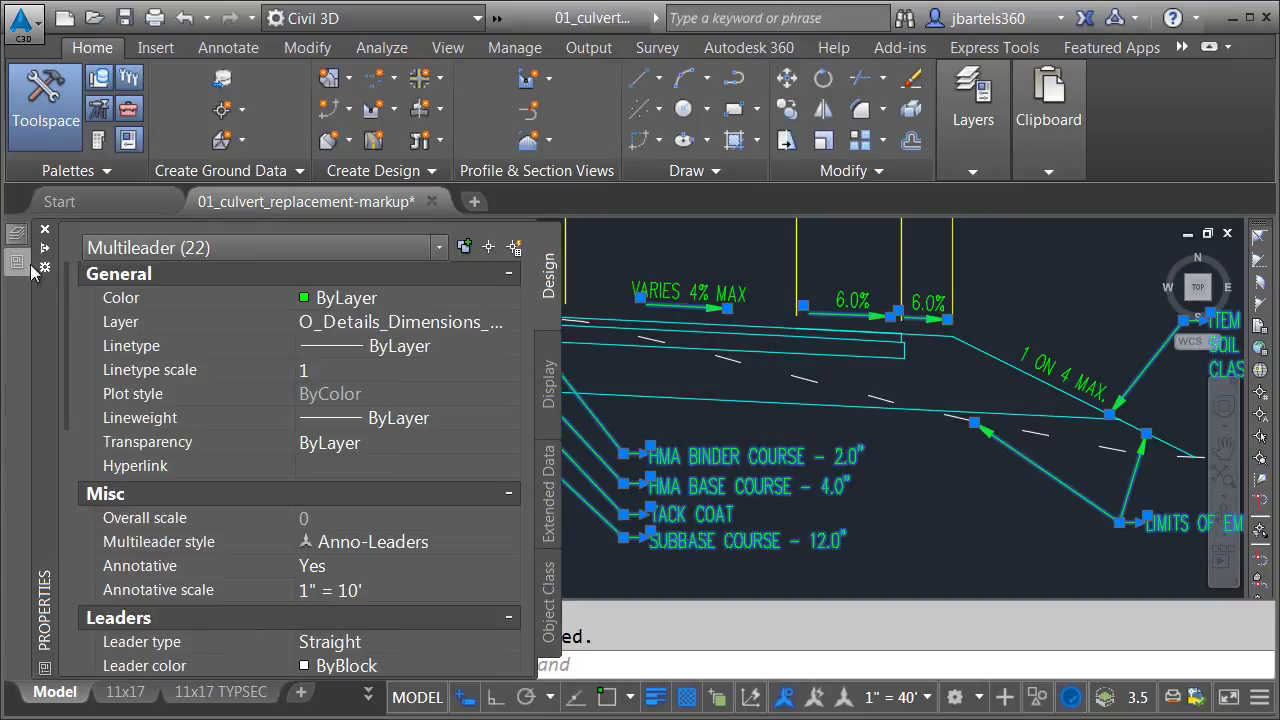
click(335, 306)
click(346, 300)
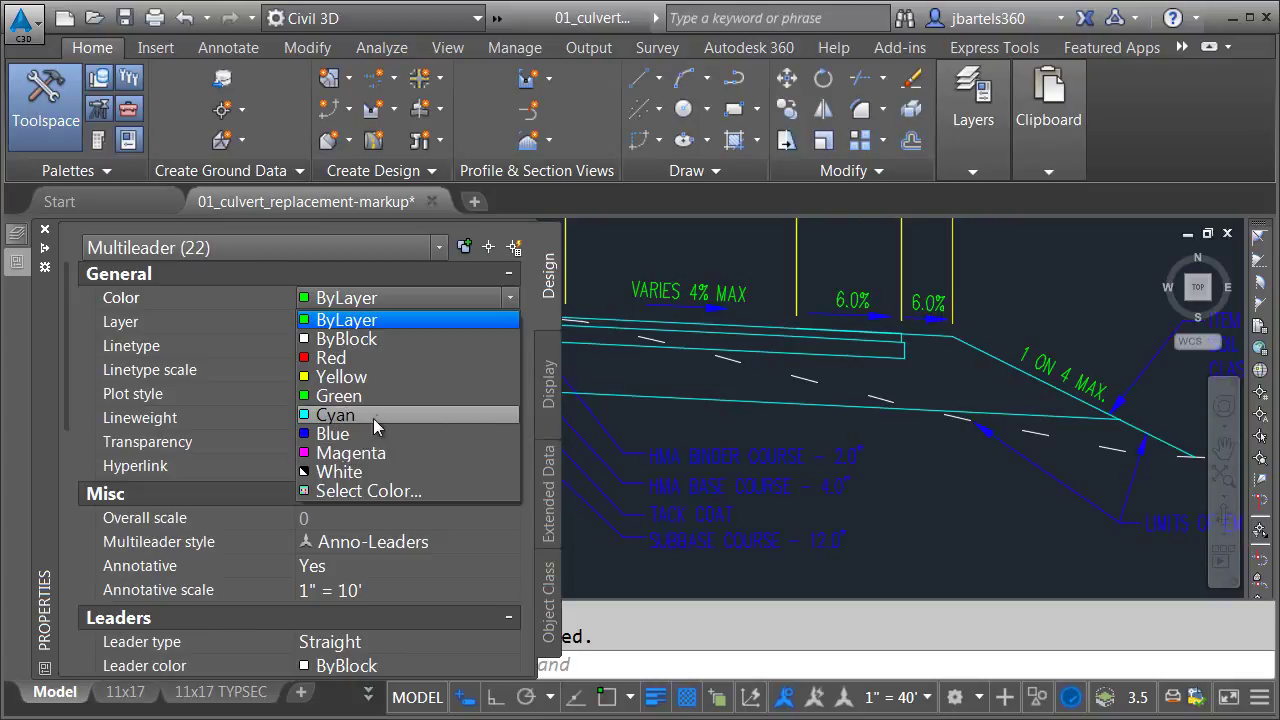
click(165, 298)
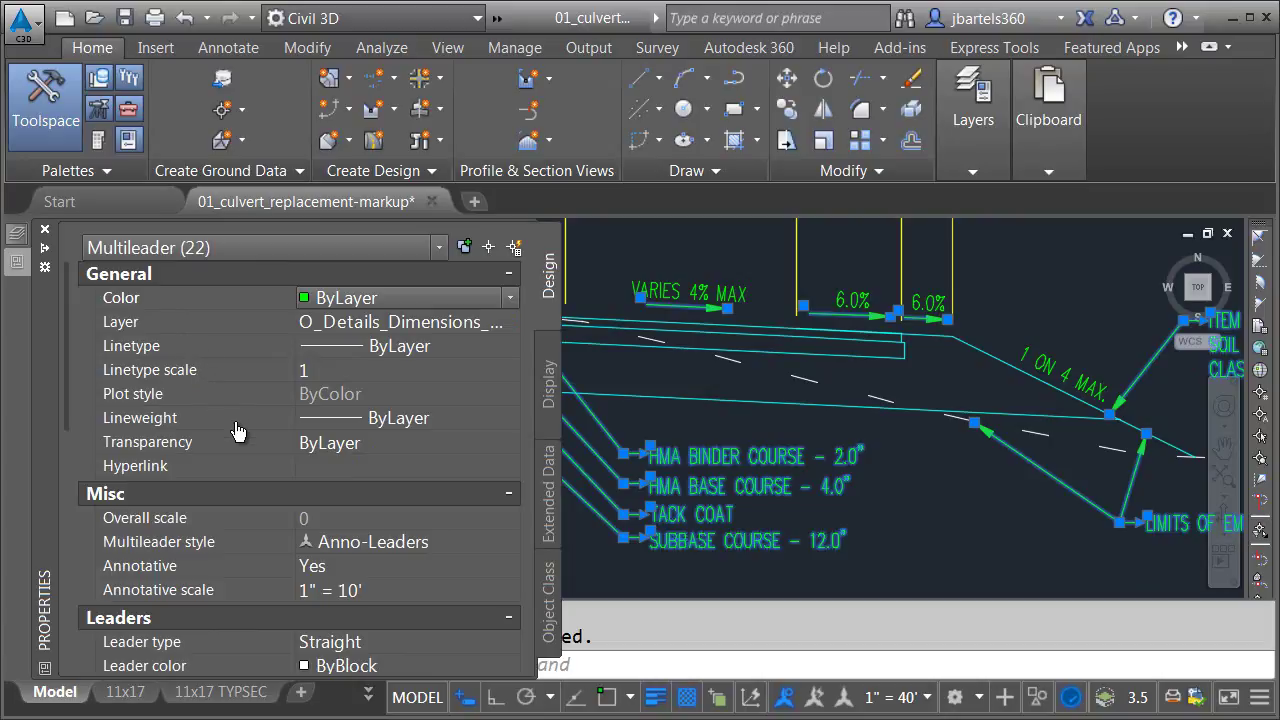
click(303, 418)
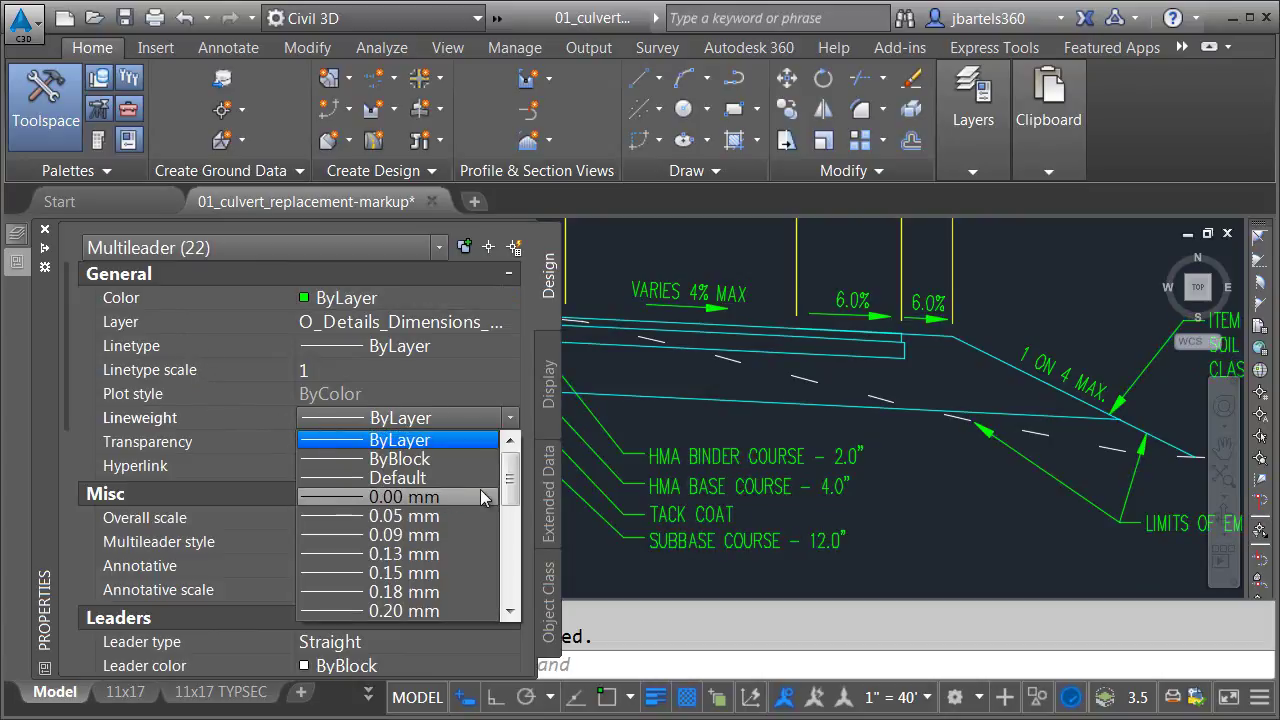
scroll(510, 488, down, 3)
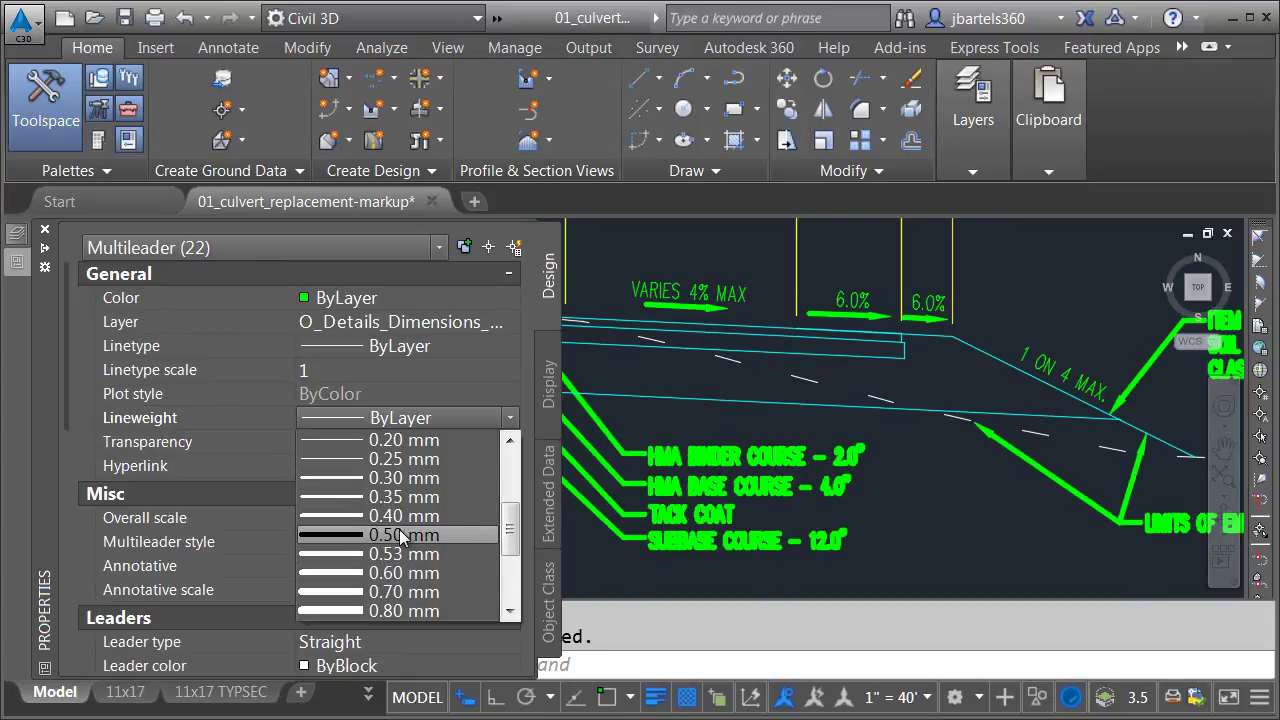
Clear the multileader selection, close Properties, zoom out, and switch to the 11x17 layout.
key(Escape)
key(Escape)
key(ctrl+1)
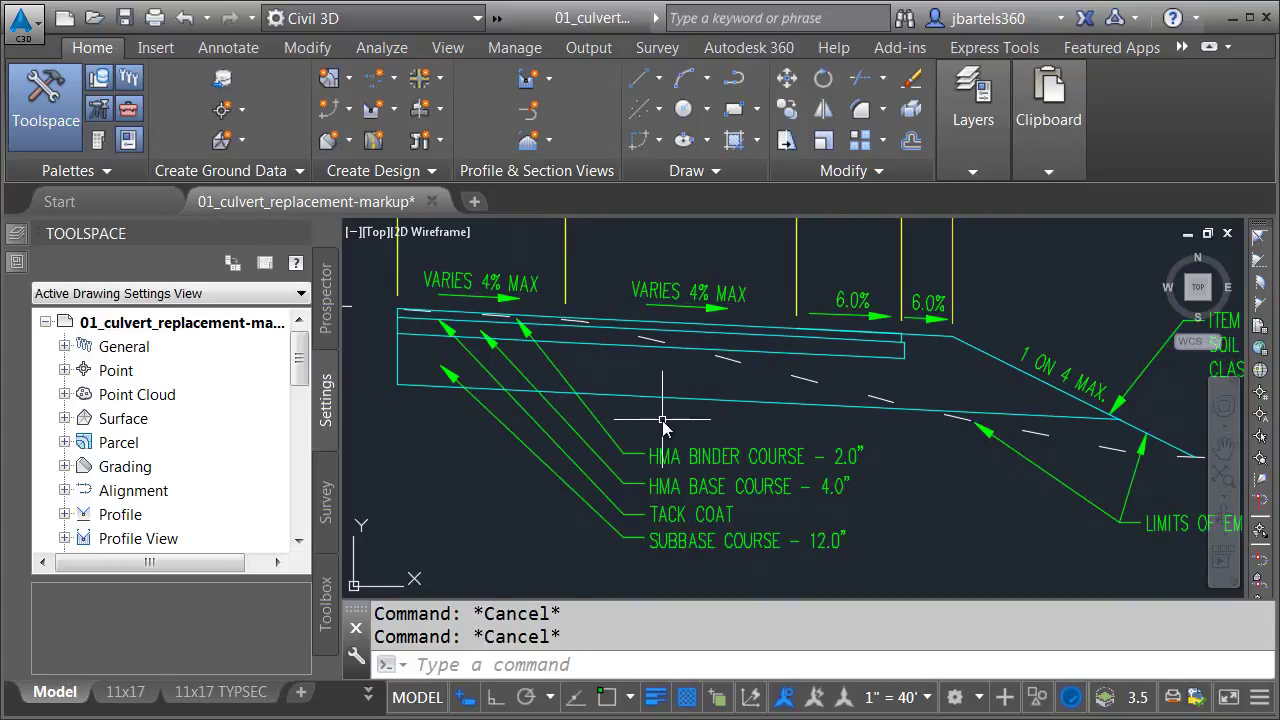
scroll(661, 425, down, 2)
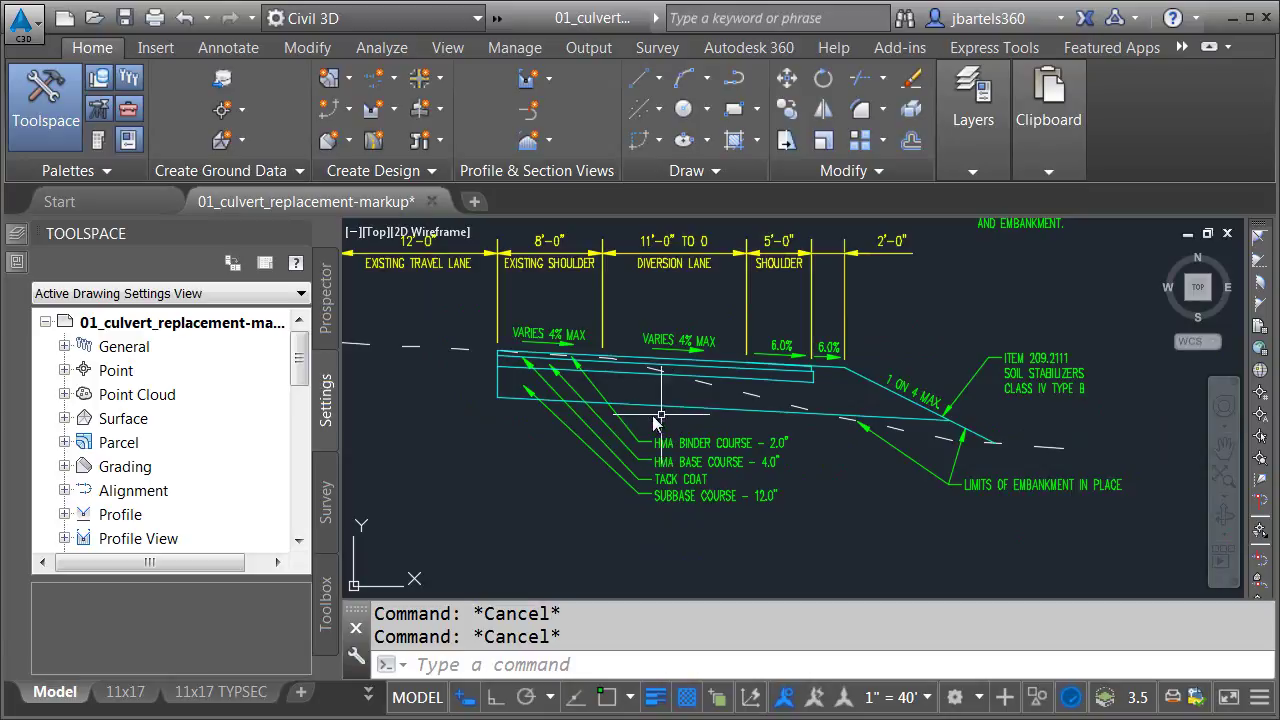
scroll(645, 425, down, 2)
scroll(555, 413, down, 2)
scroll(697, 492, down, 1)
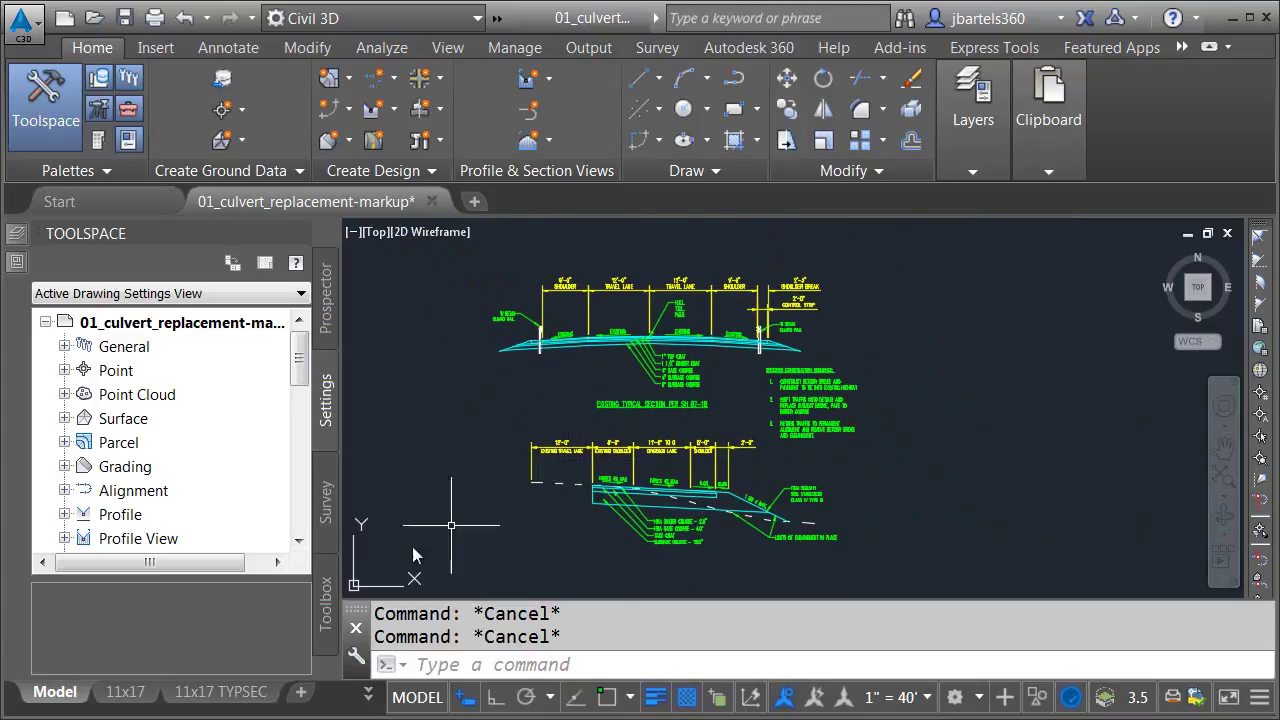
click(140, 690)
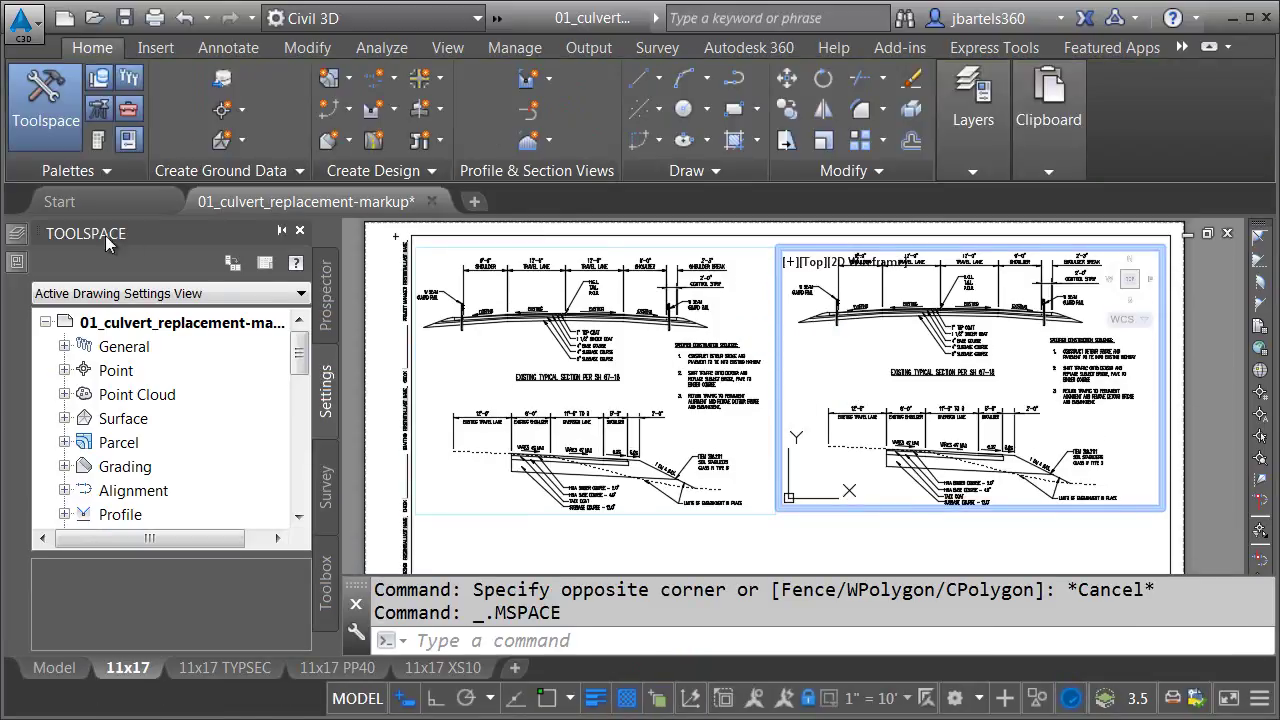
Give all 571 layers a VP Color override of true colour 250,34,5 (red).
click(14, 236)
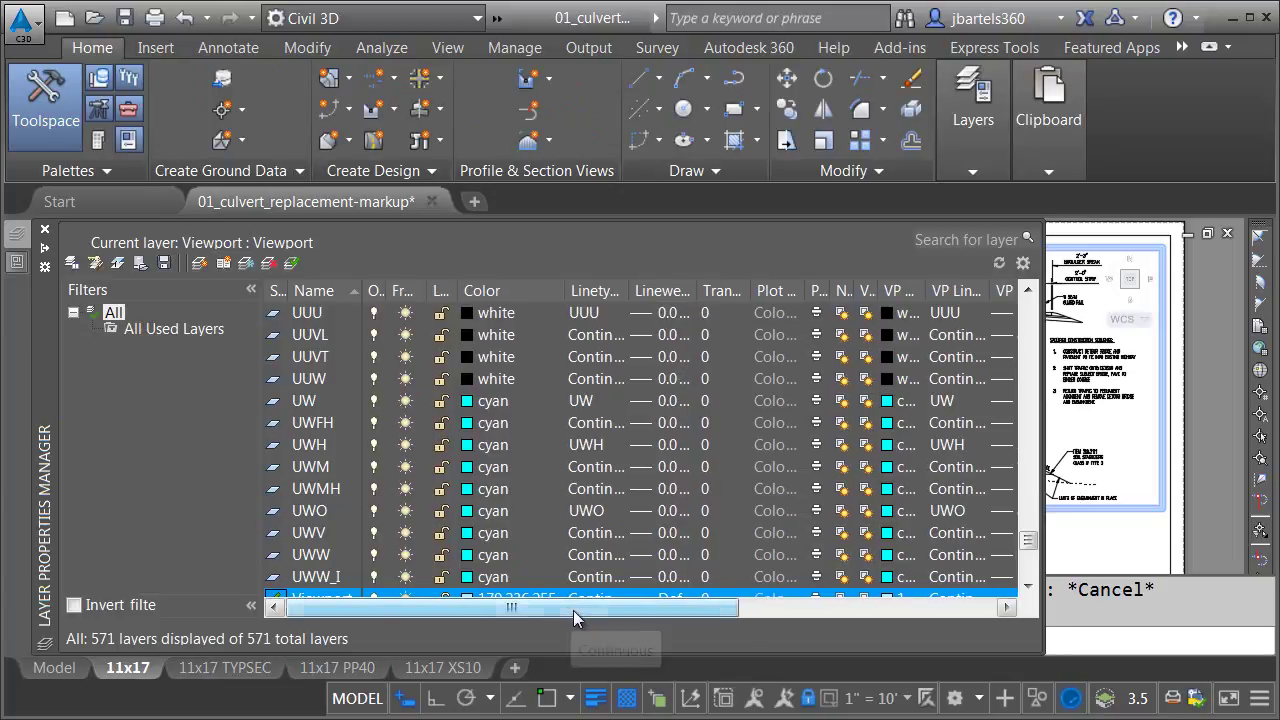
drag(572, 612, 836, 614)
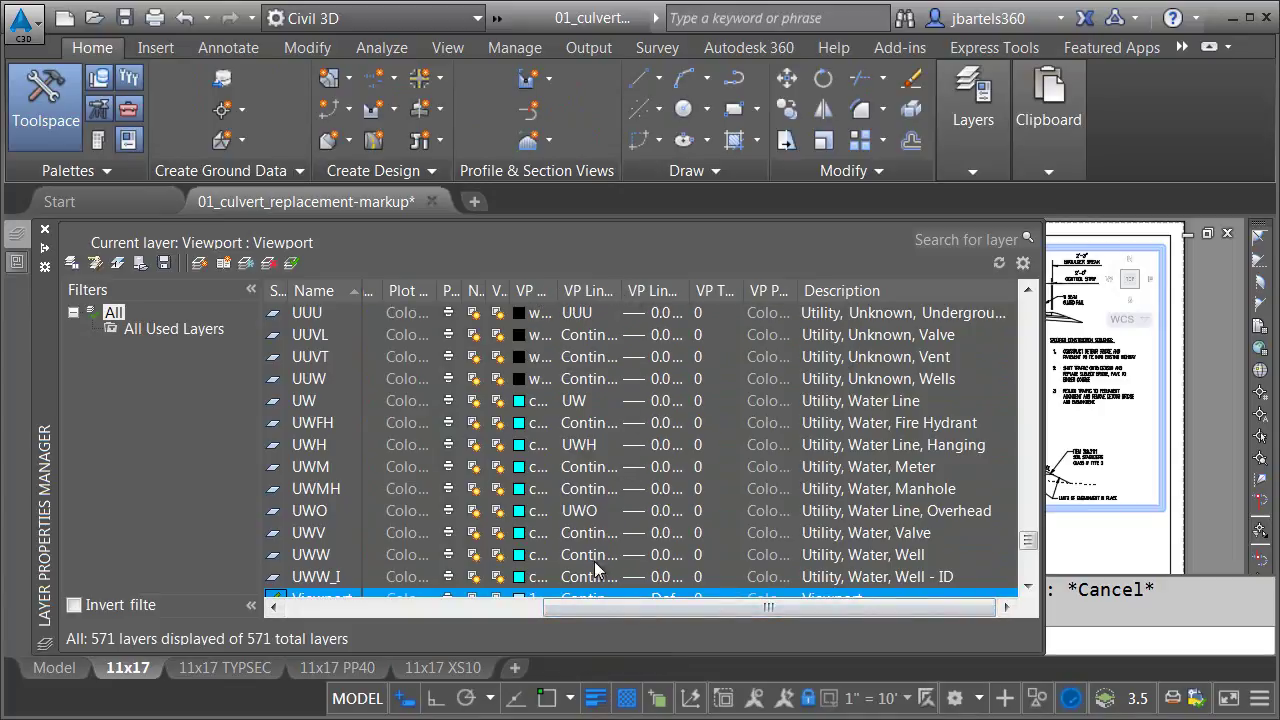
drag(601, 610, 488, 613)
click(322, 314)
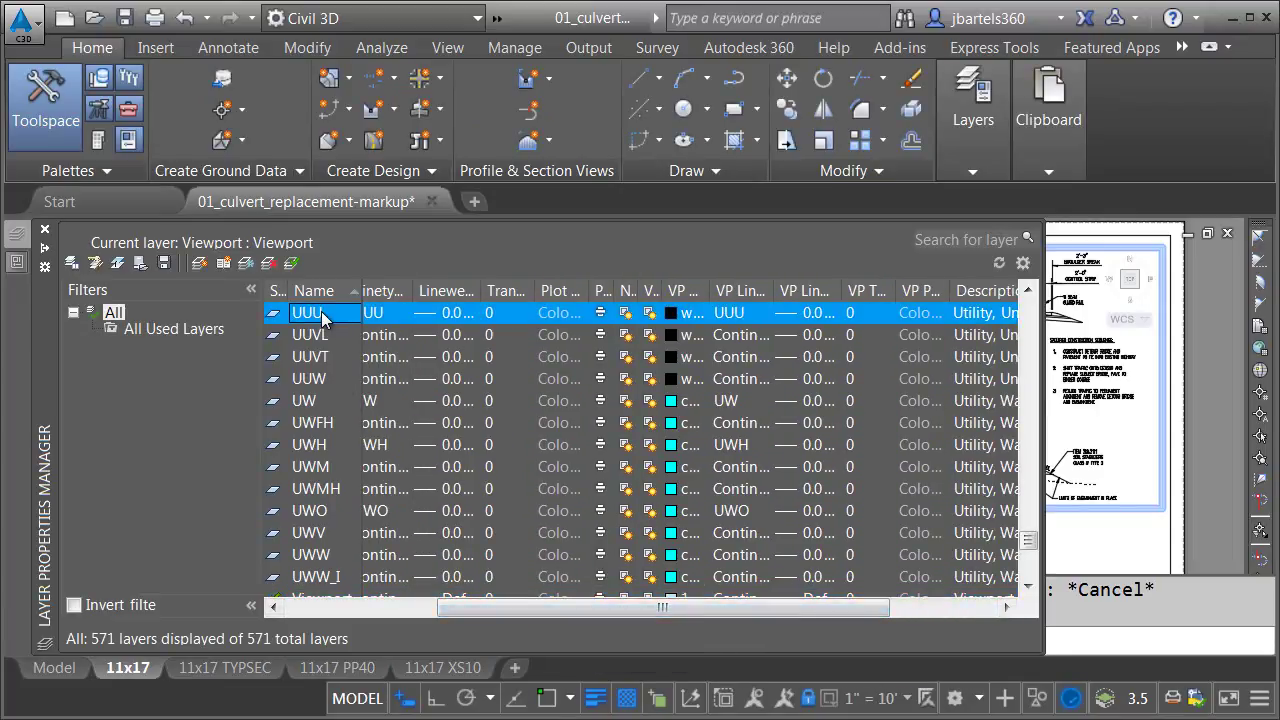
key(ctrl+a)
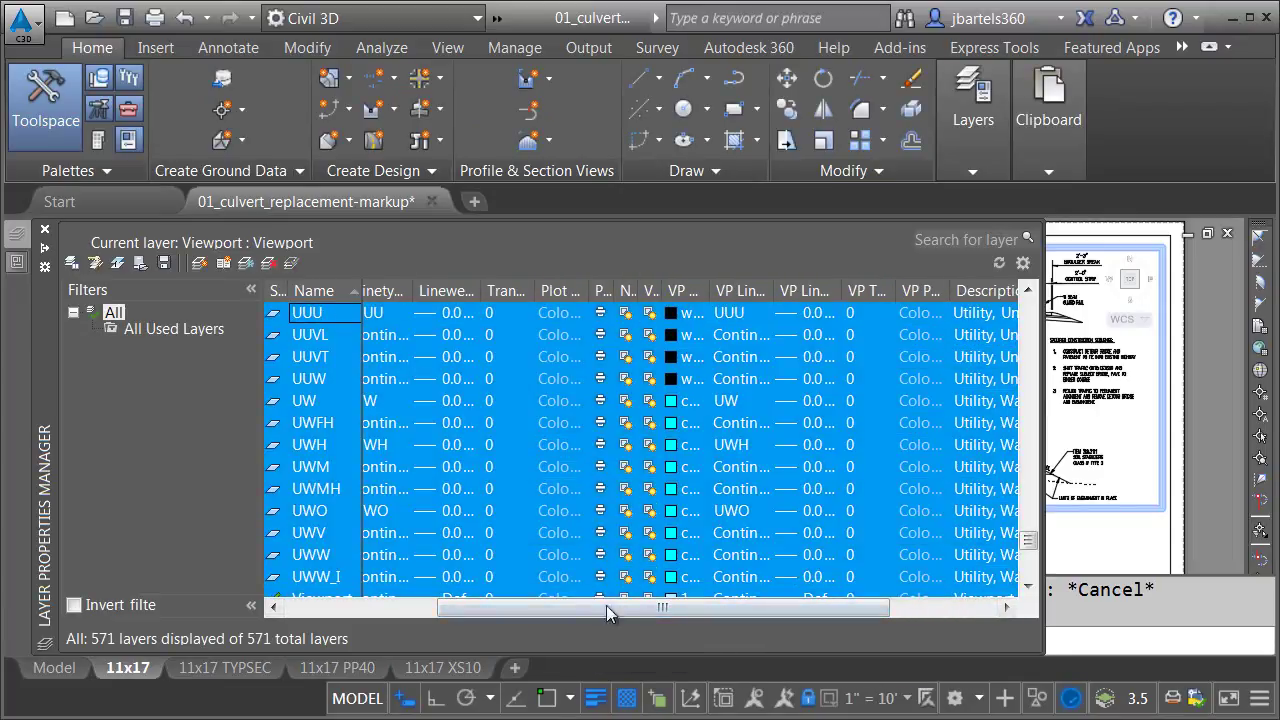
drag(607, 606, 734, 621)
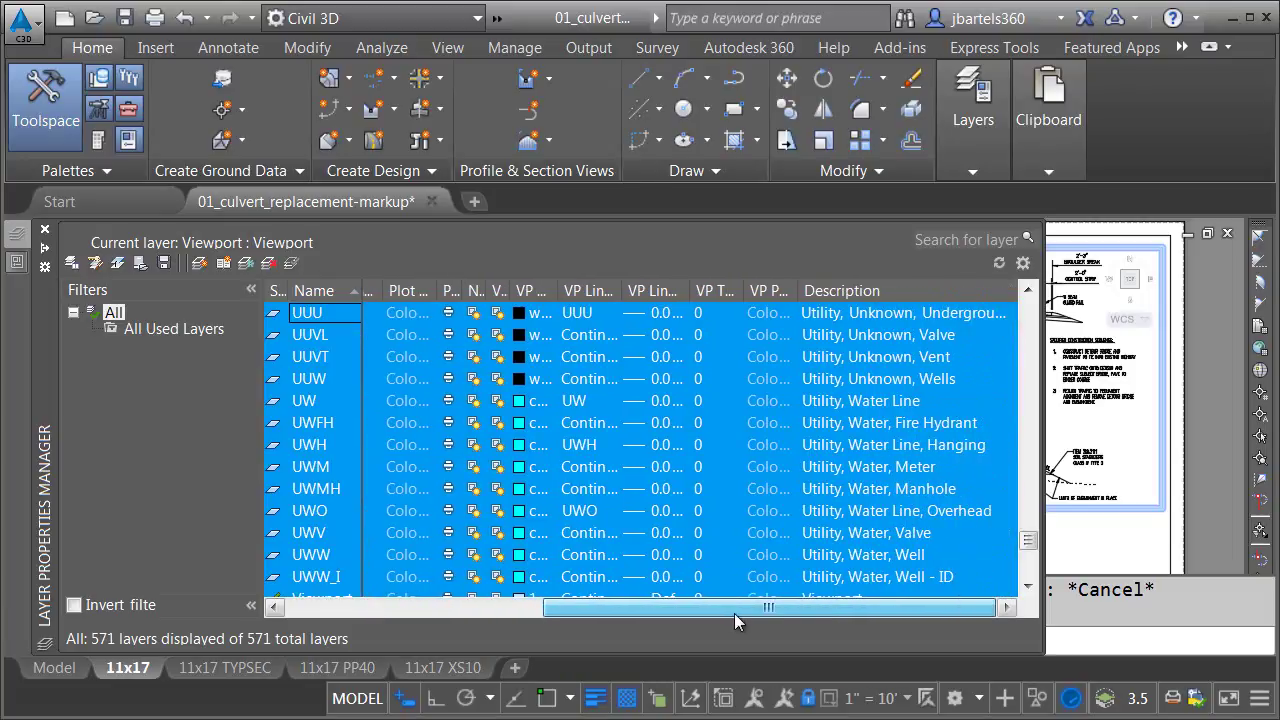
click(519, 313)
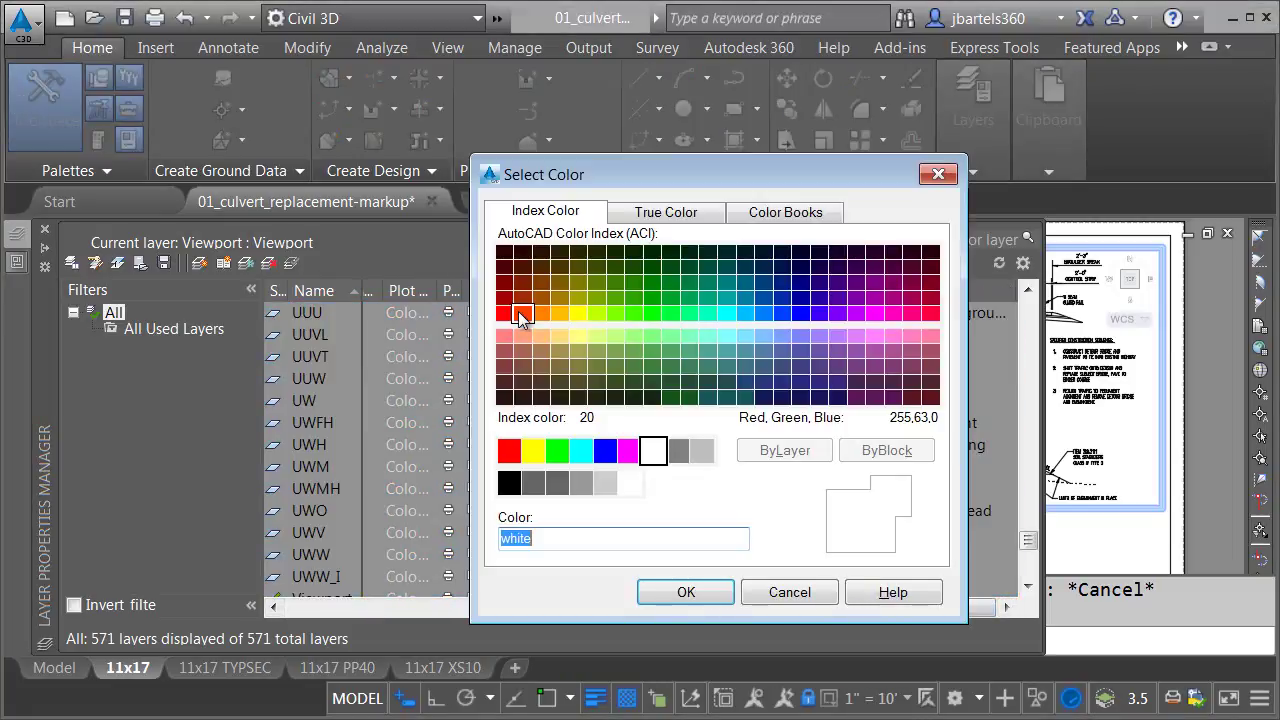
click(654, 214)
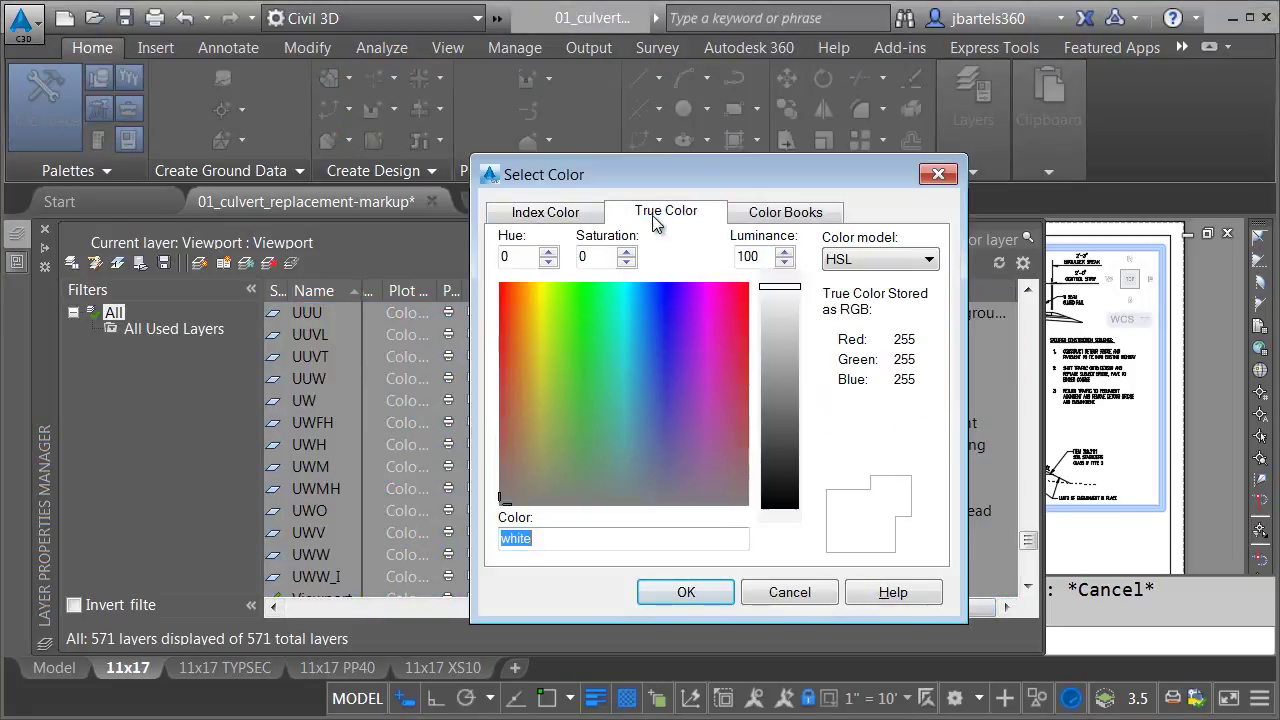
click(505, 289)
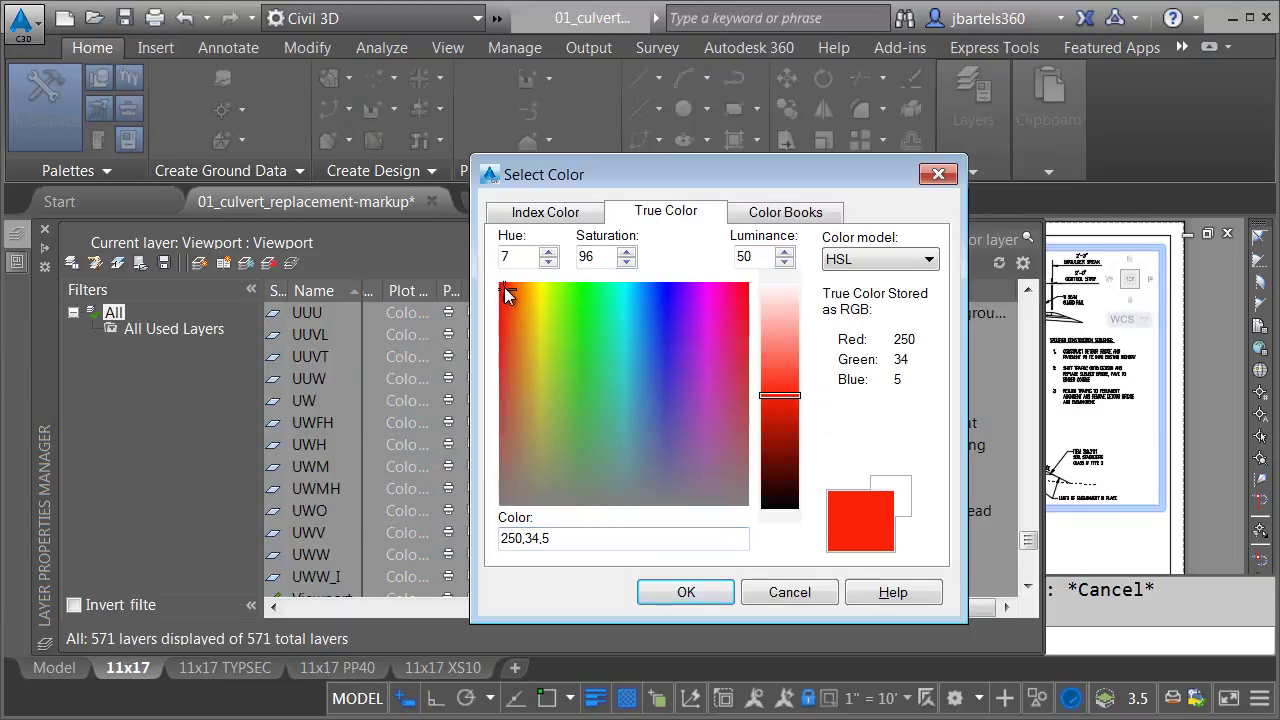
click(665, 592)
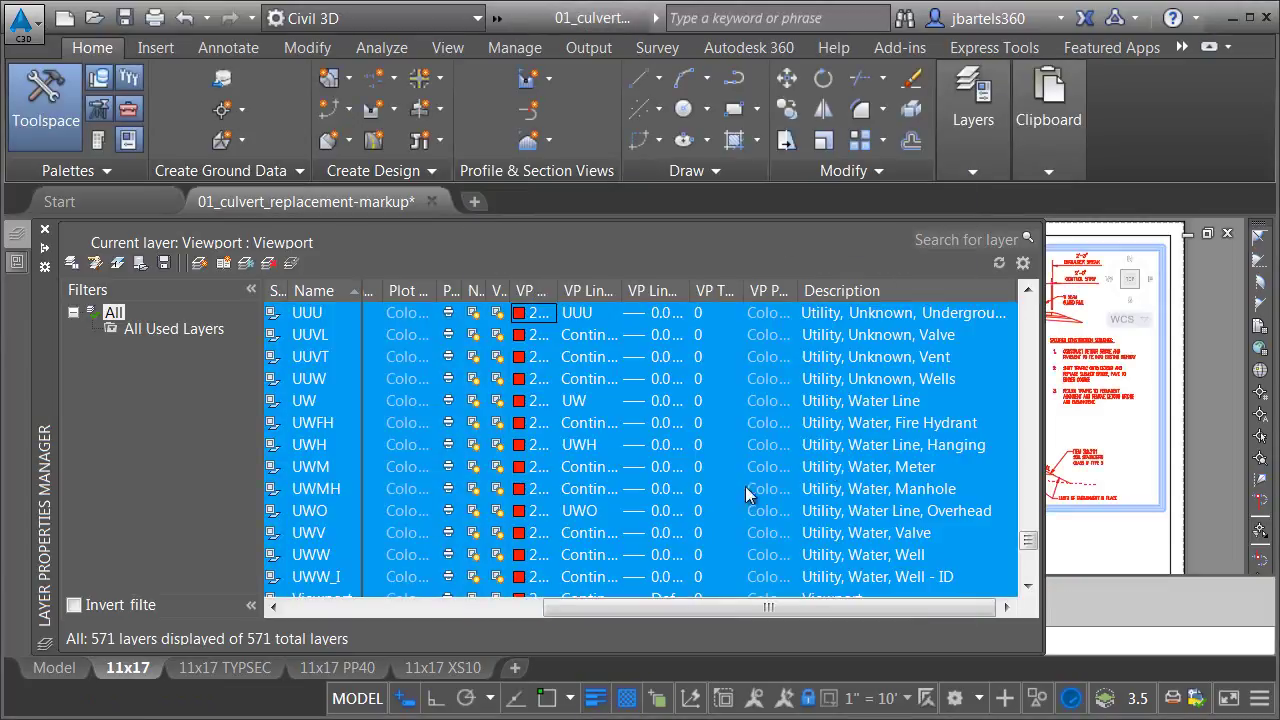
Return to paper space to inspect the sheet, then reactivate the right viewport.
double_click(1181, 395)
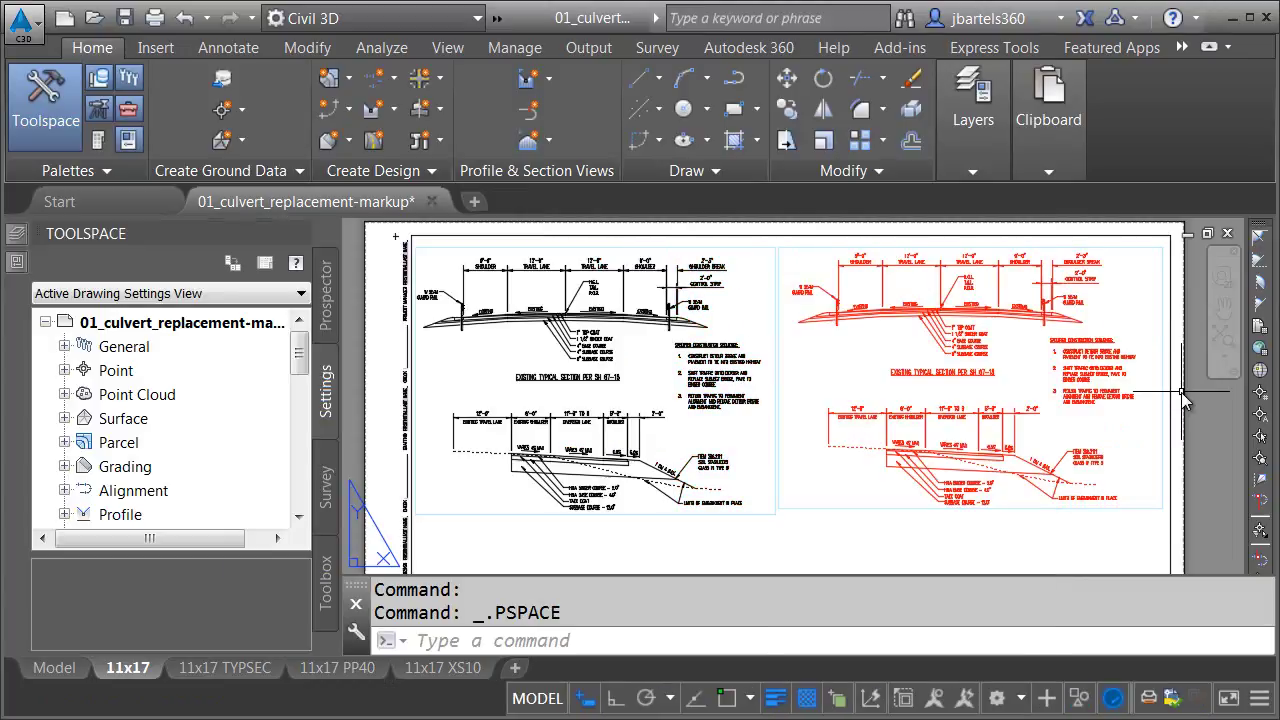
key(Escape)
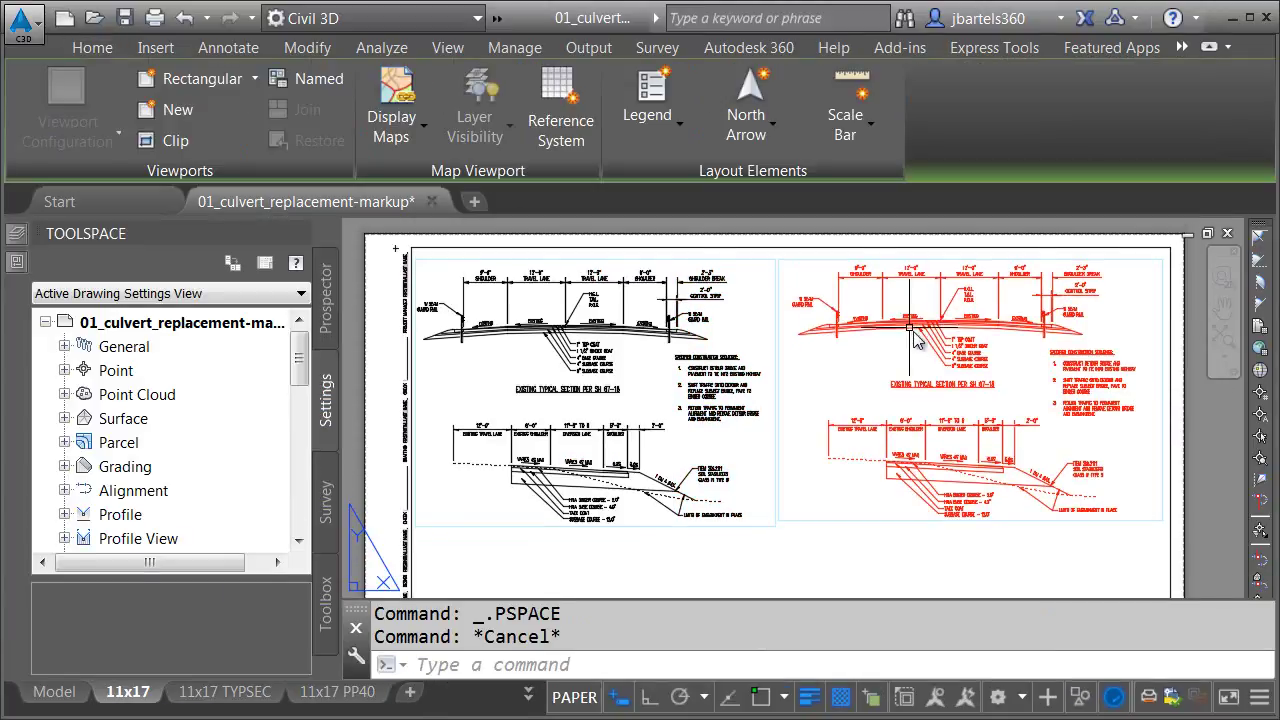
scroll(930, 343, up, 10)
scroll(930, 343, down, 10)
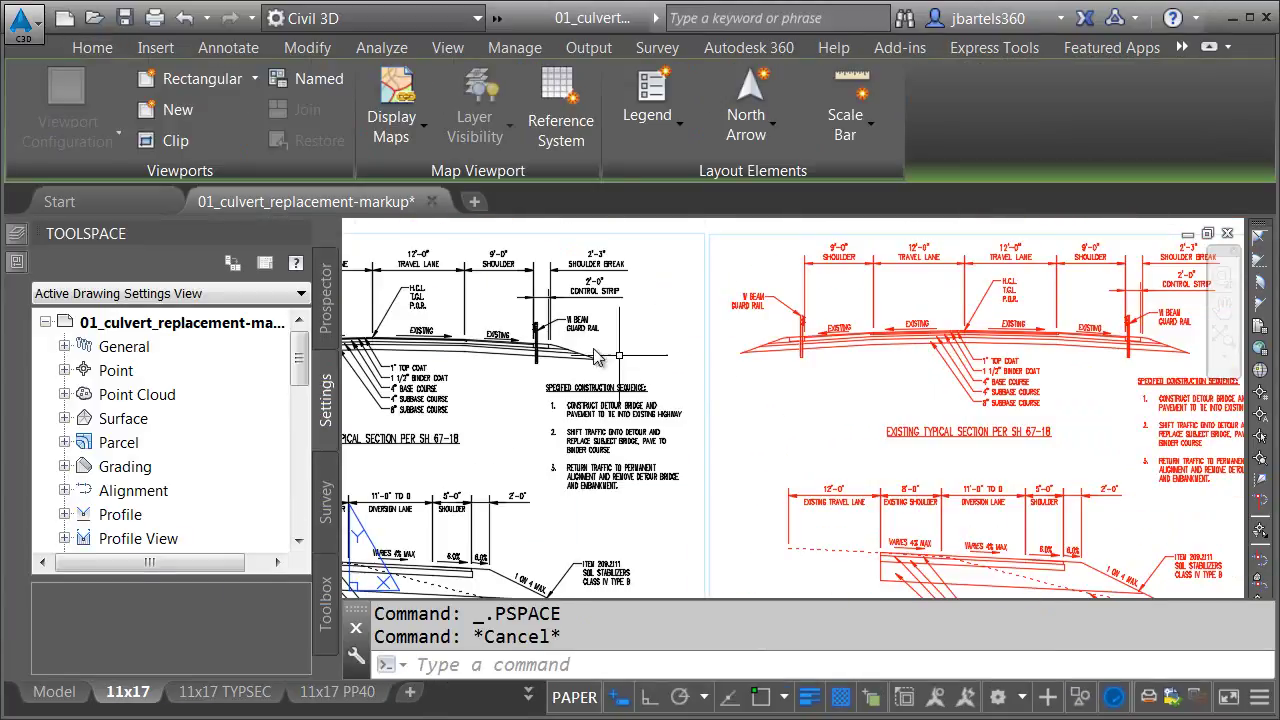
middle_drag(640, 345, 567, 372)
scroll(697, 363, up, 5)
scroll(600, 375, down, 5)
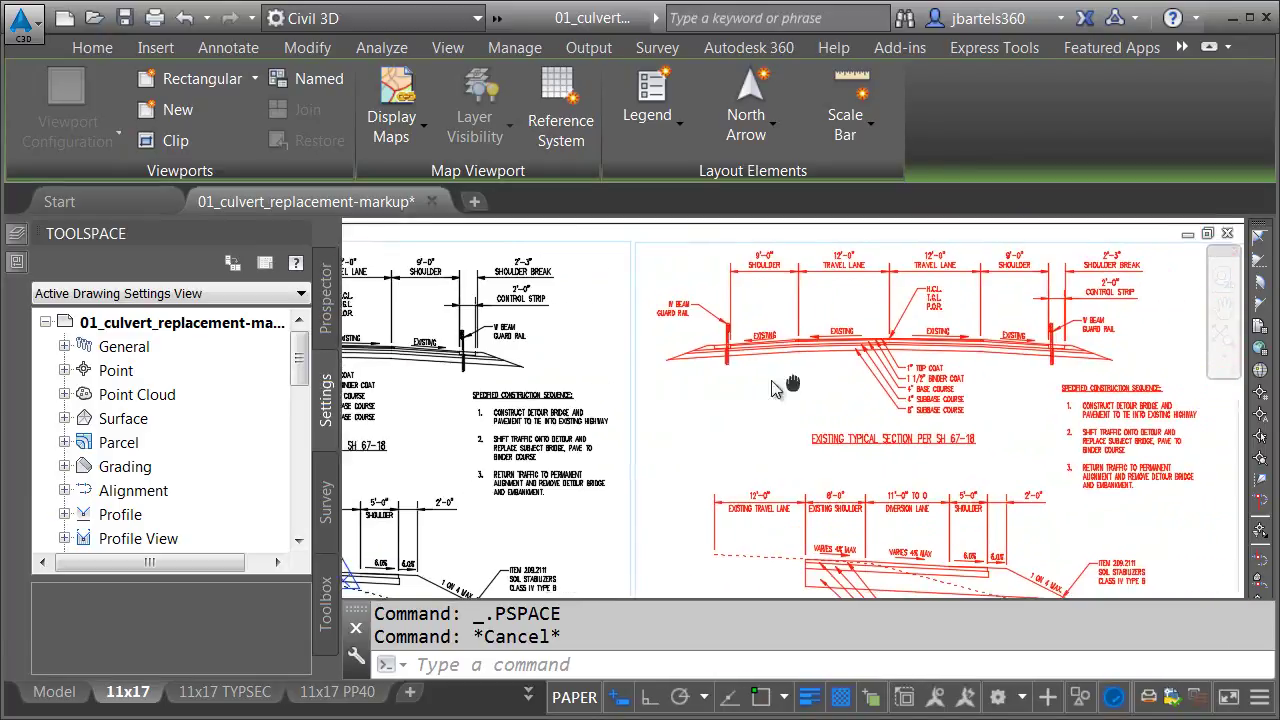
scroll(700, 380, down, 1)
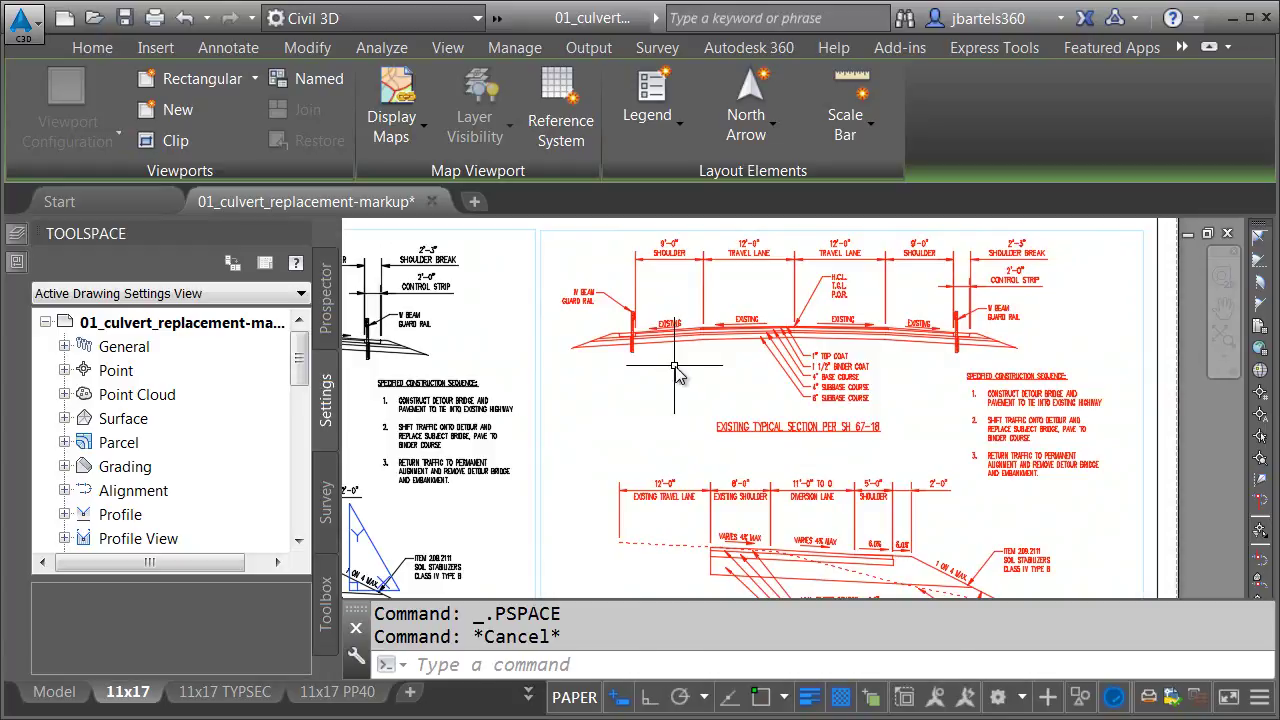
double_click(676, 375)
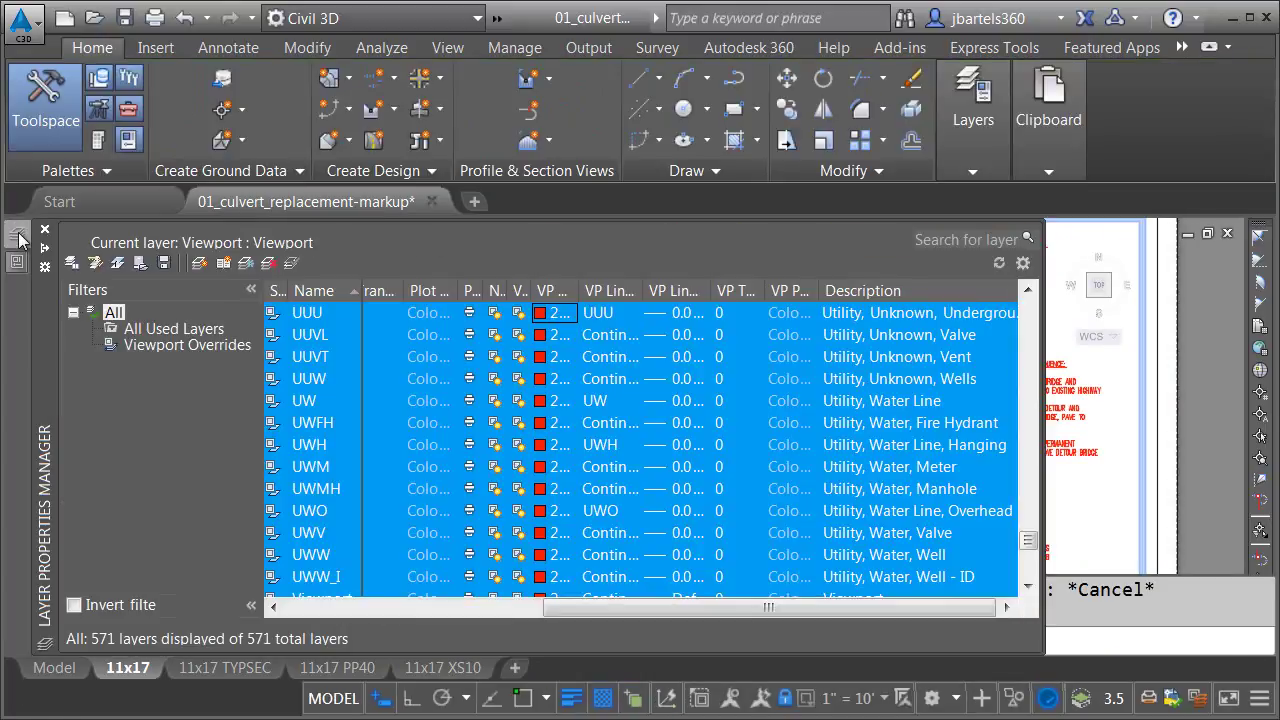
mouse_move(18, 236)
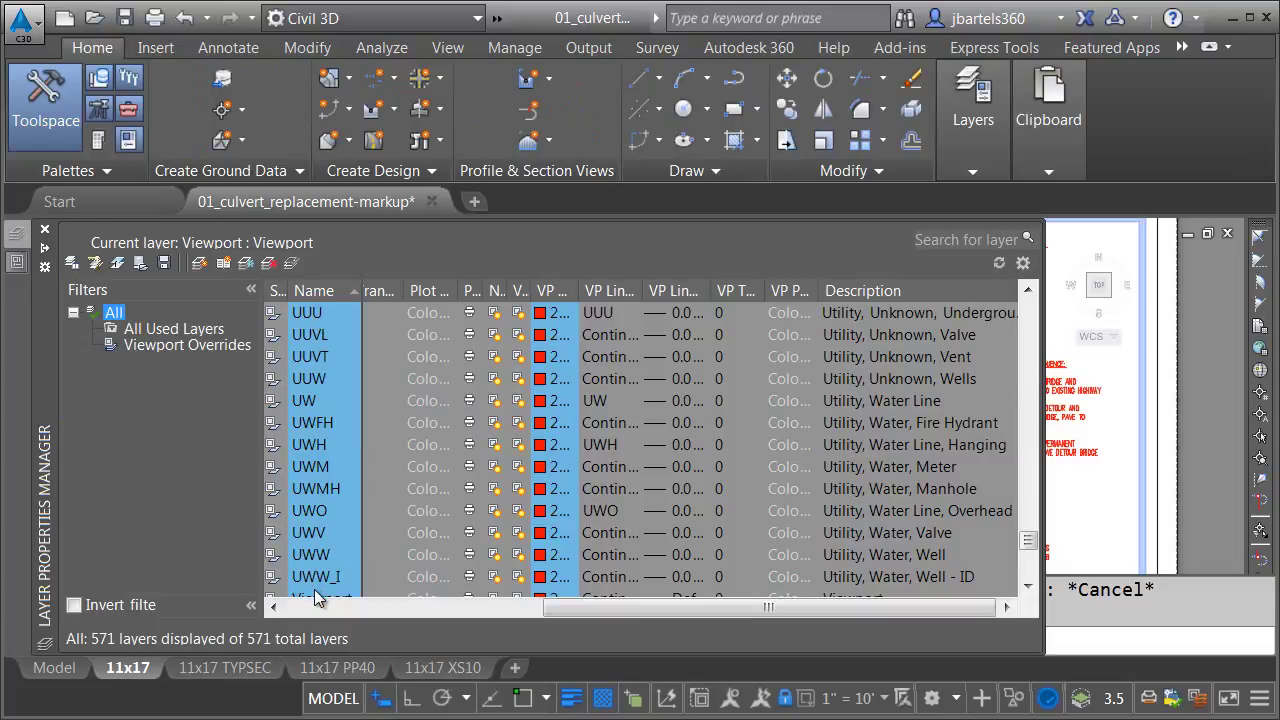
Remove viewport overrides from all layers in the current viewport only, restoring the right viewport's original colours.
drag(584, 613, 336, 619)
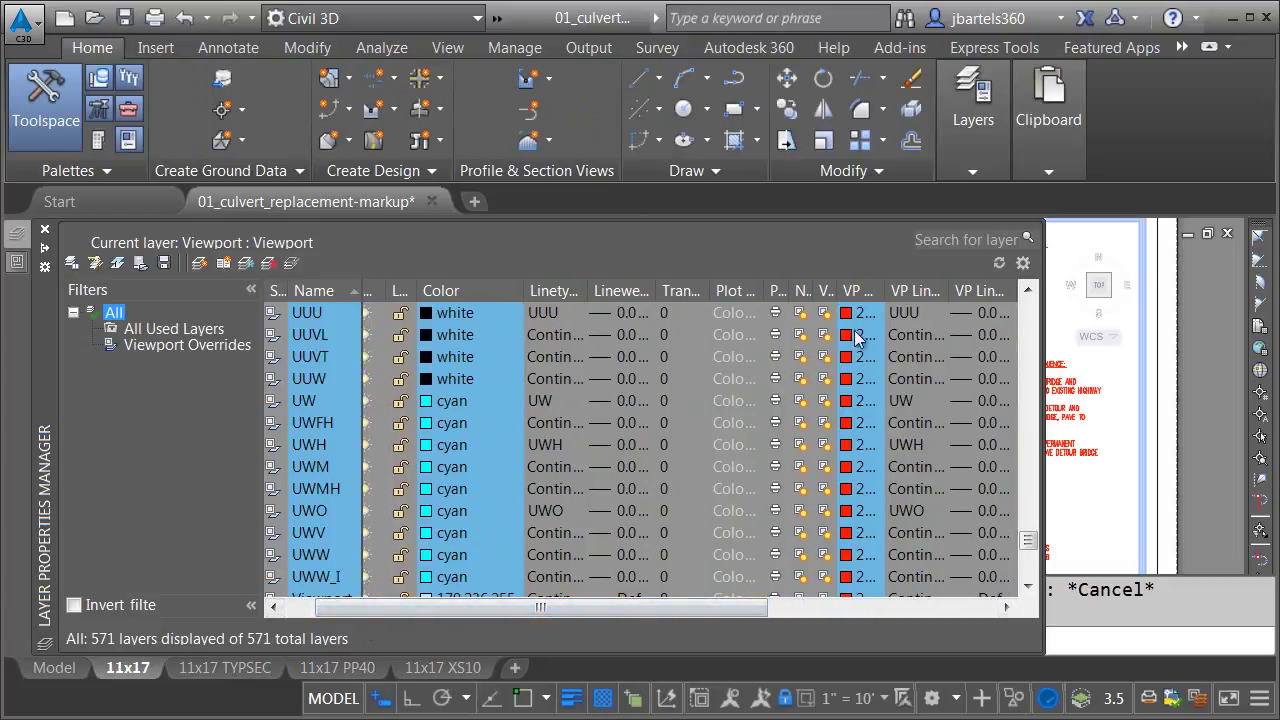
click(313, 316)
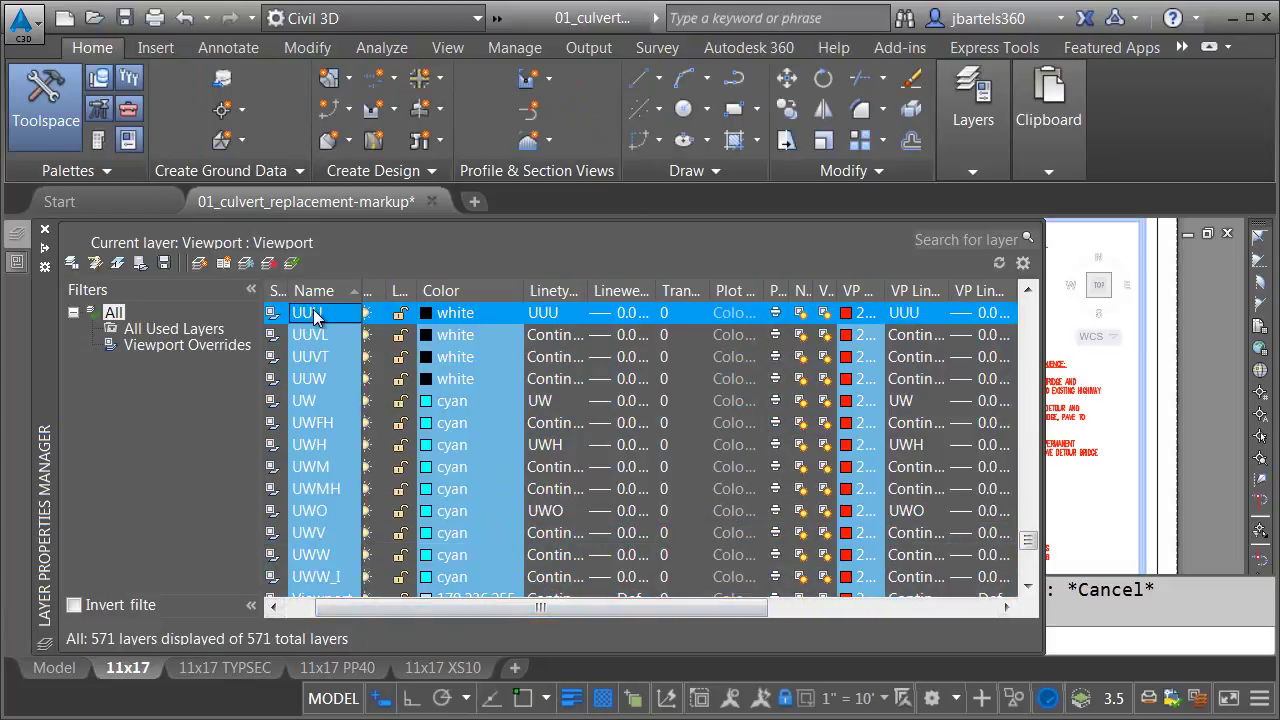
key(ctrl+a)
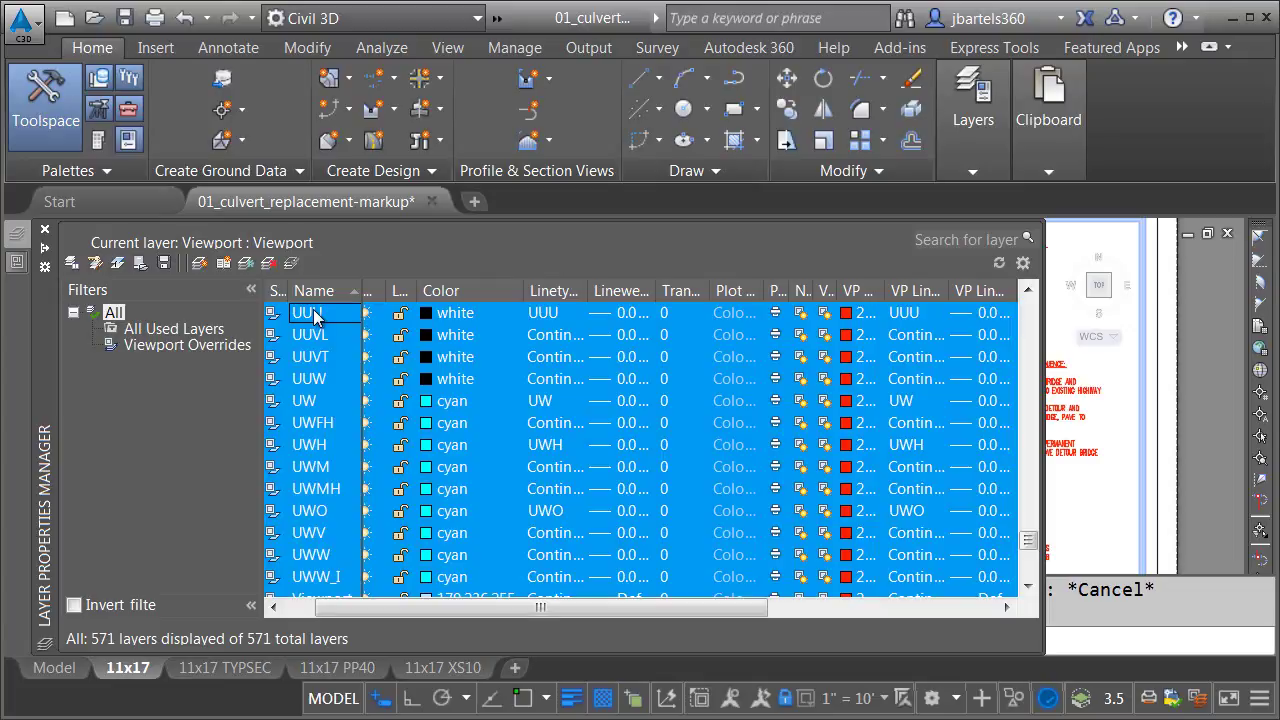
right_click(313, 316)
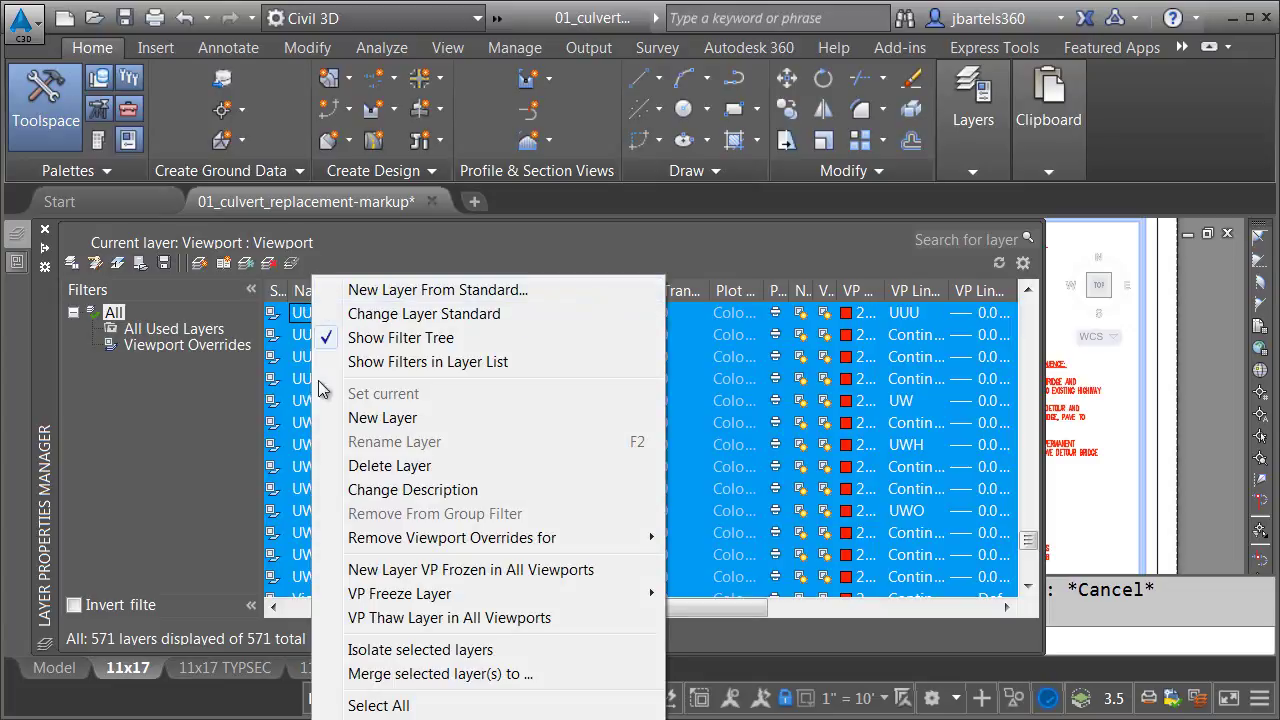
mouse_move(352, 542)
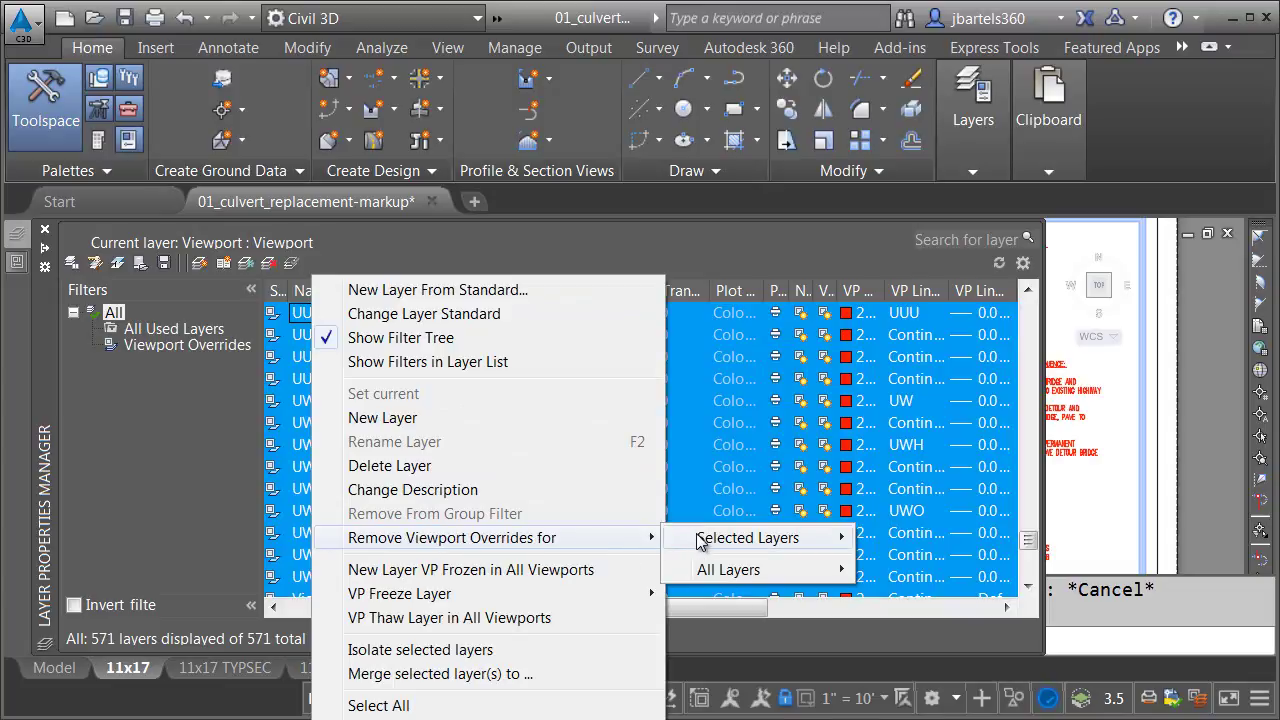
mouse_move(725, 578)
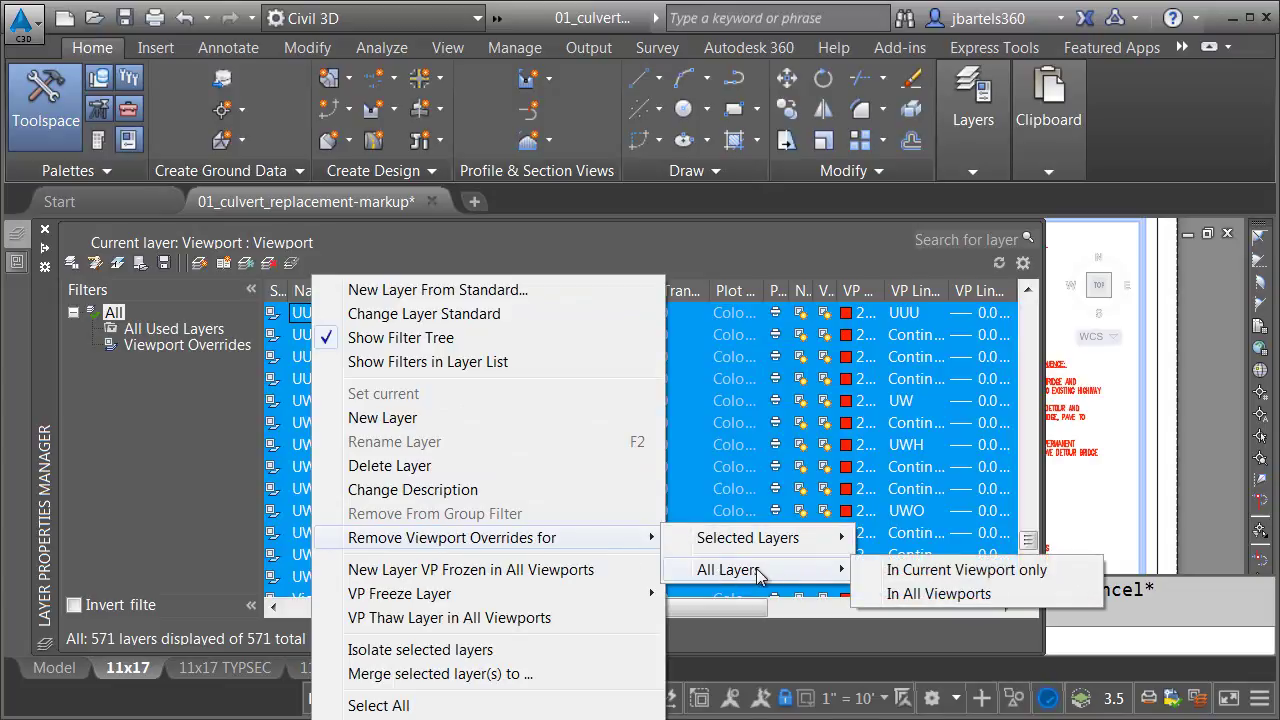
click(896, 572)
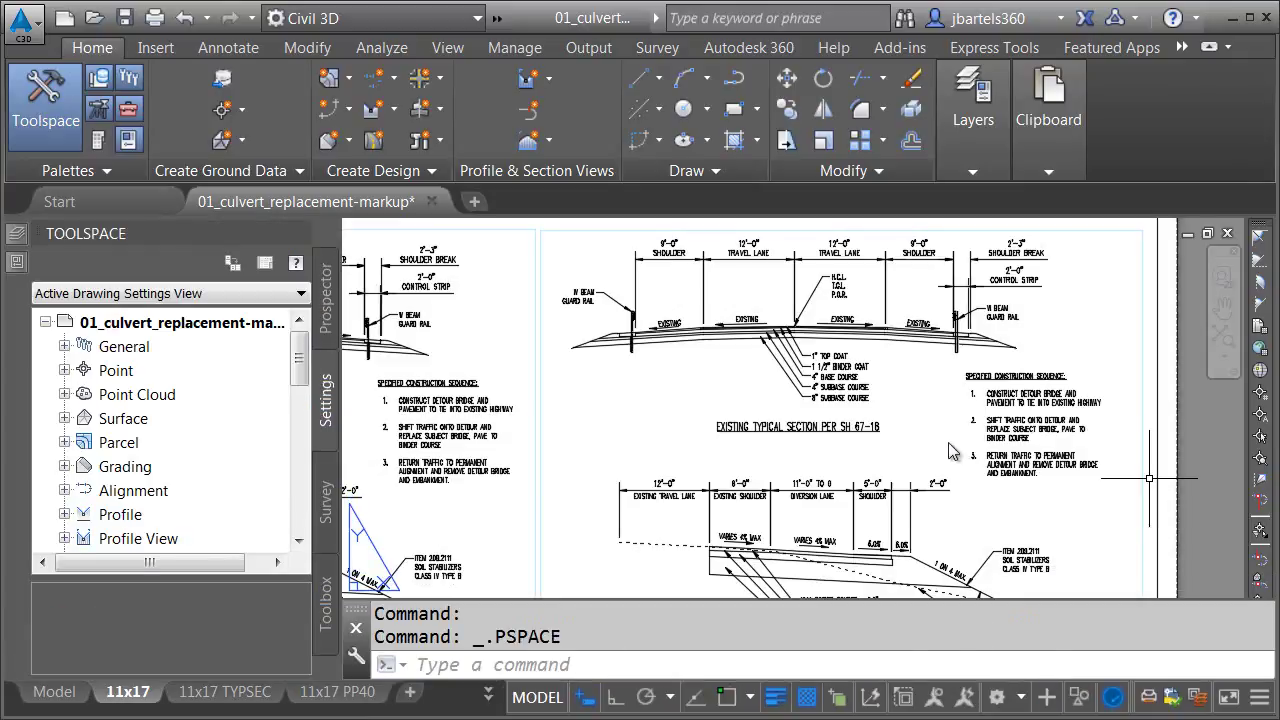
scroll(945, 435, down, 3)
middle_drag(942, 432, 960, 425)
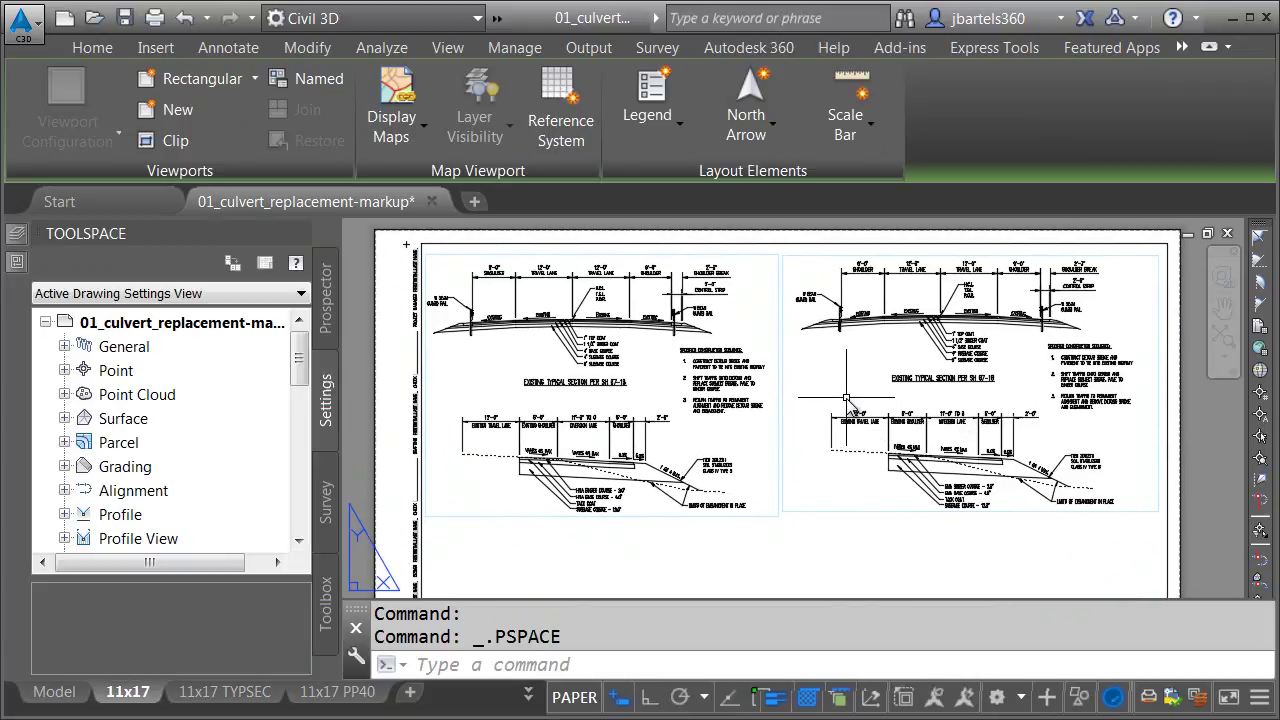